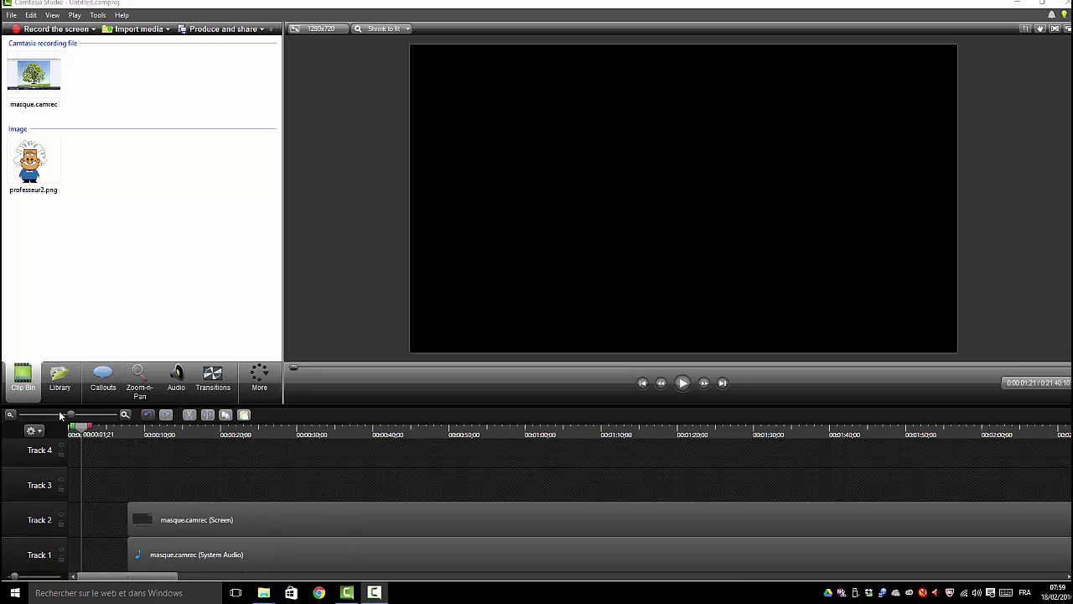
# Step: Shift both masque.camrec clips about a minute and a half later on the timeline to free space at the start
pyautogui.moveTo(71, 414); pyautogui.dragTo(21, 414)
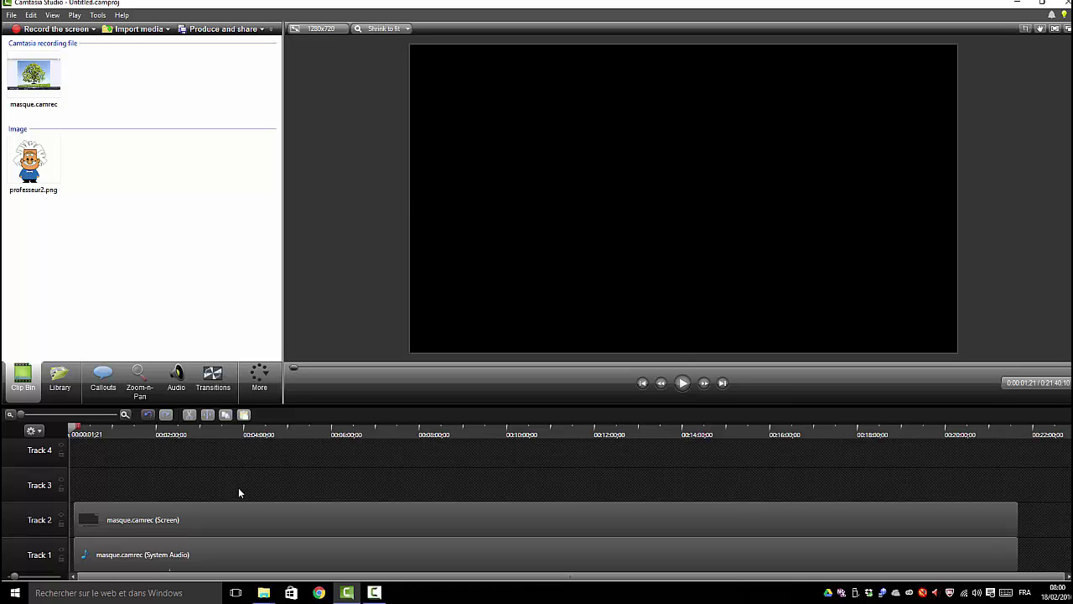
pyautogui.moveTo(238, 492); pyautogui.dragTo(433, 521)
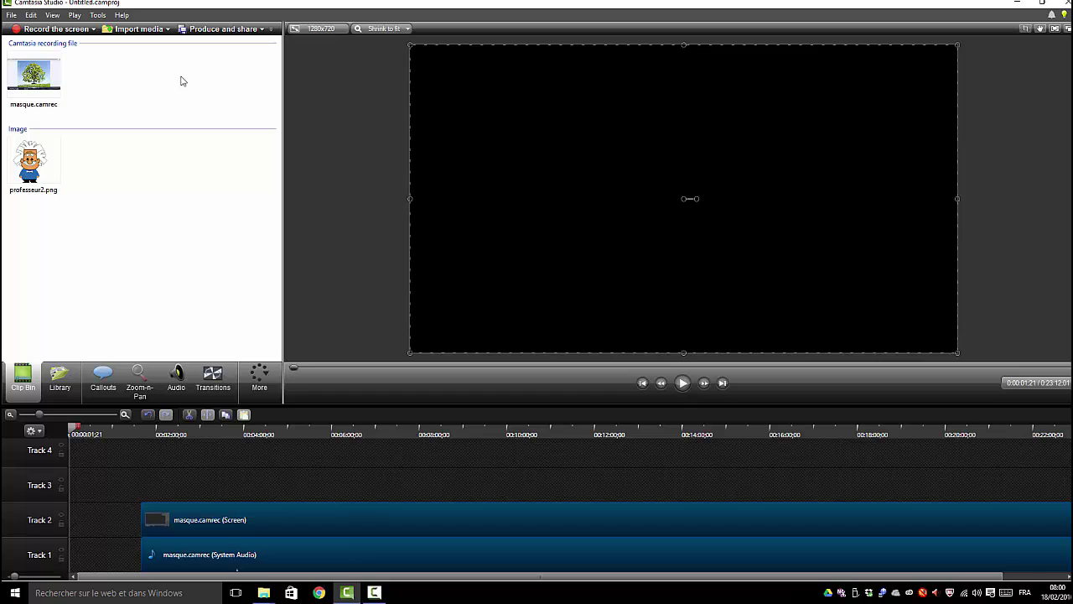
# Step: Preview the library's Animated Title from Theme - All Polished and place it at the start of Track 2
pyautogui.click(58, 381)
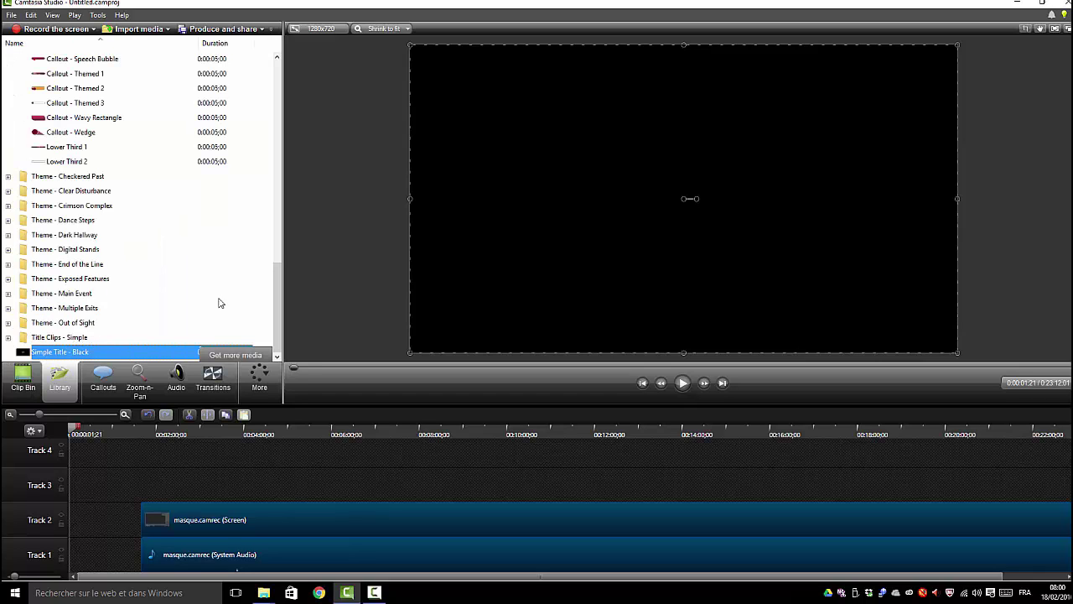
pyautogui.moveTo(281, 290); pyautogui.dragTo(262, 130)
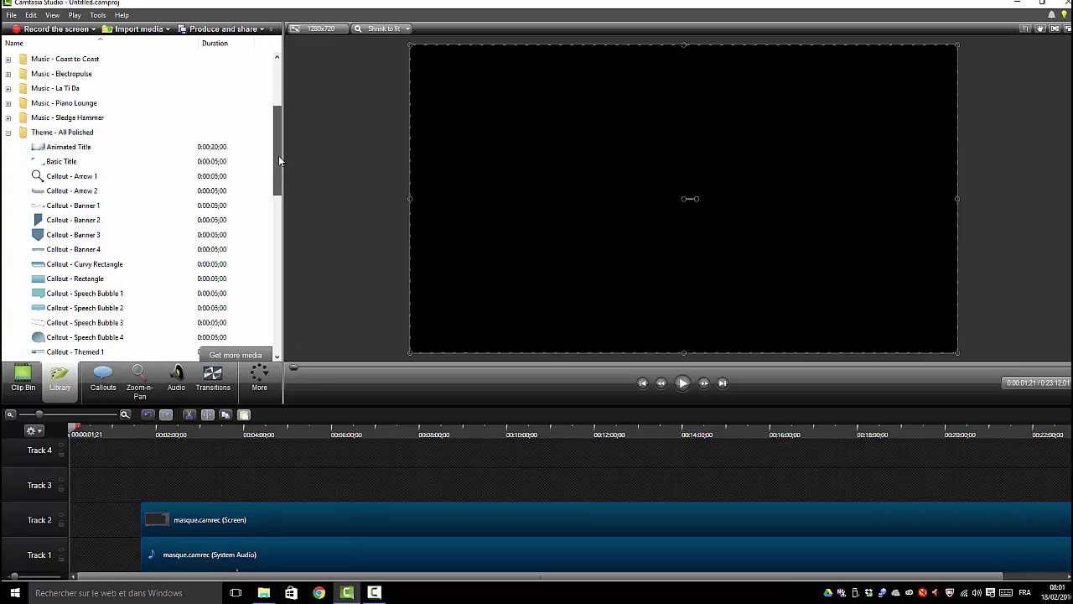
pyautogui.click(39, 164)
pyautogui.click(52, 180)
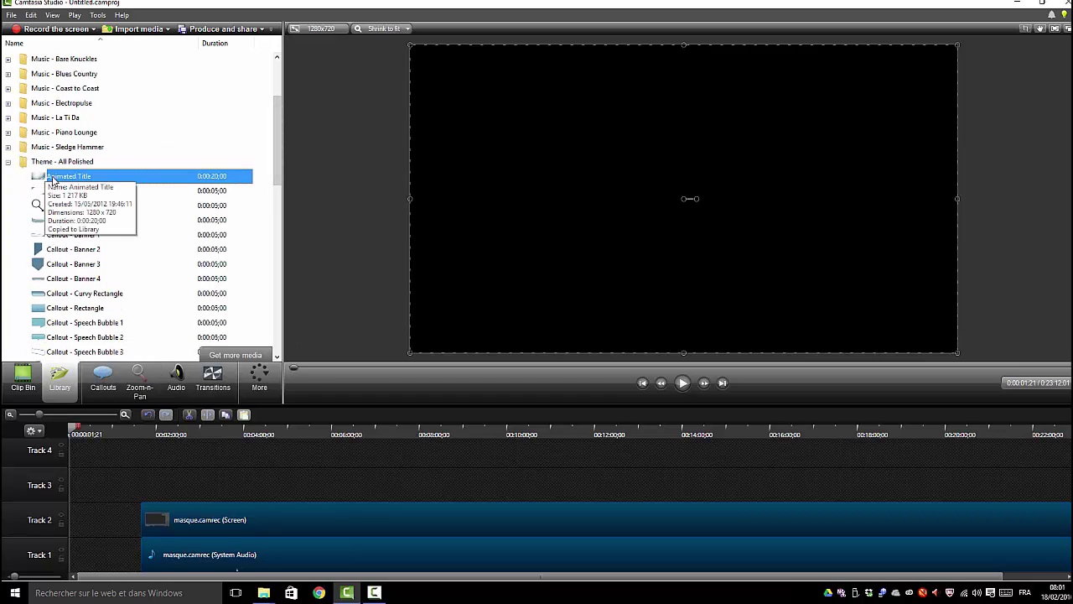
pyautogui.click(681, 382)
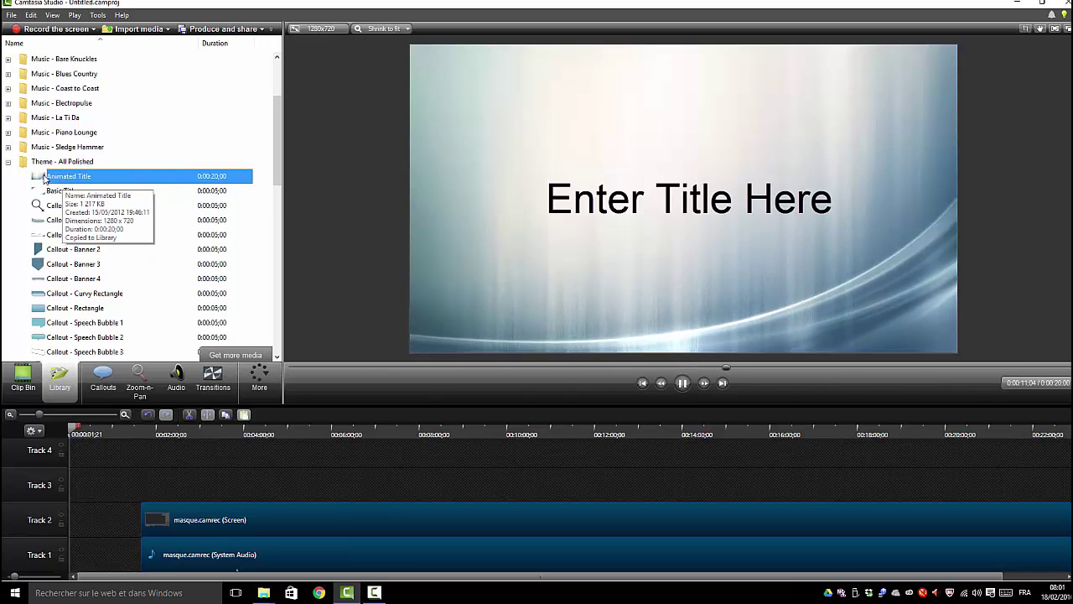
pyautogui.moveTo(38, 178); pyautogui.dragTo(77, 510)
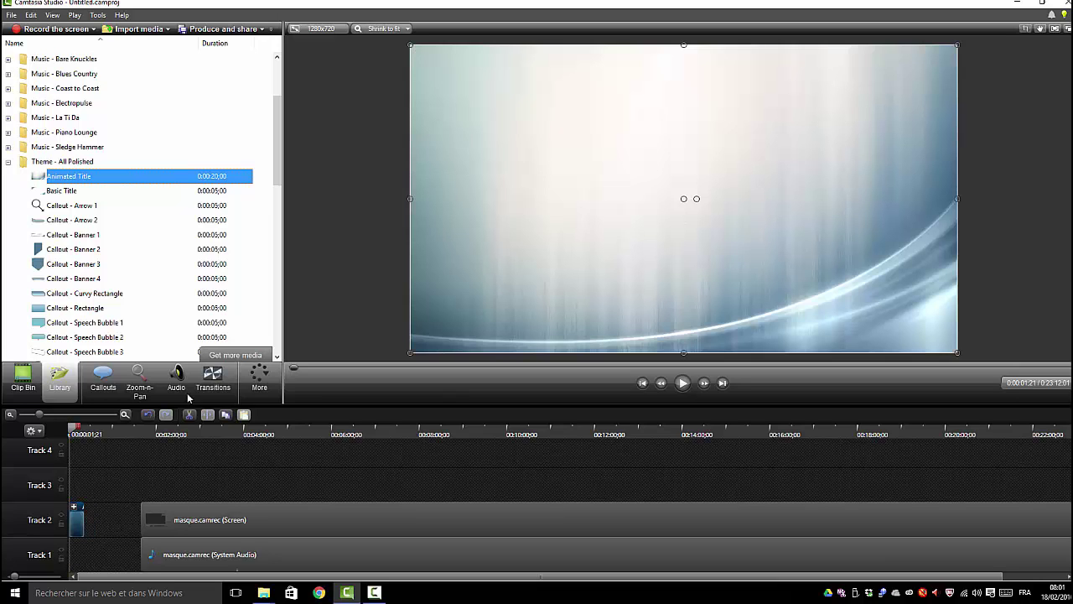
# Step: Move the playhead to about 8 seconds and open the Animated Title's text callout for editing
pyautogui.moveTo(74, 434)
pyautogui.mouseDown()
pyautogui.moveTo(88, 432)
pyautogui.moveTo(74, 434)
pyautogui.mouseUp()
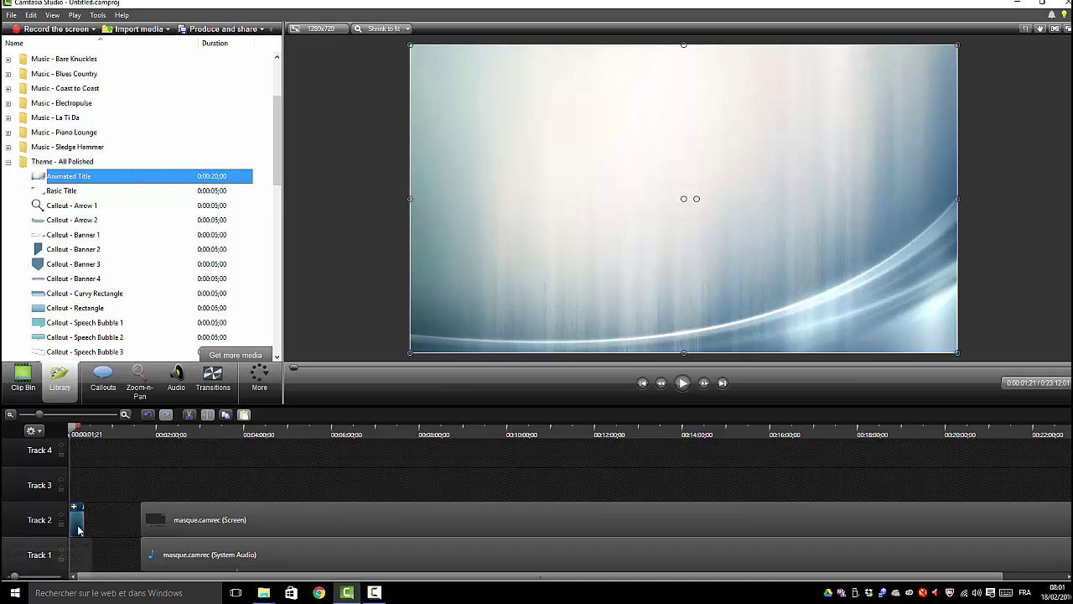
pyautogui.click(77, 428)
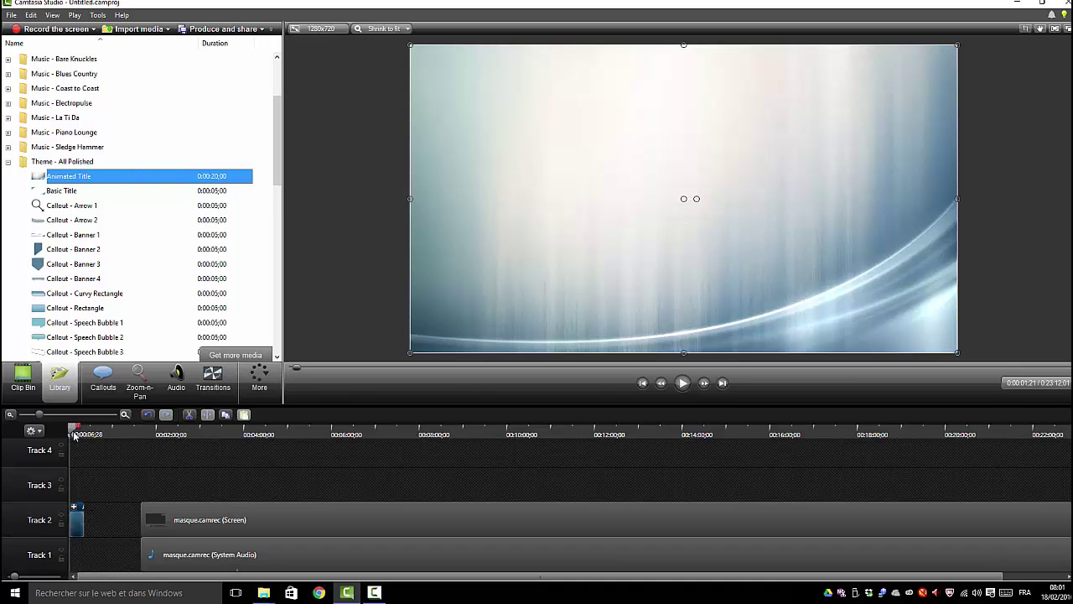
pyautogui.click(104, 375)
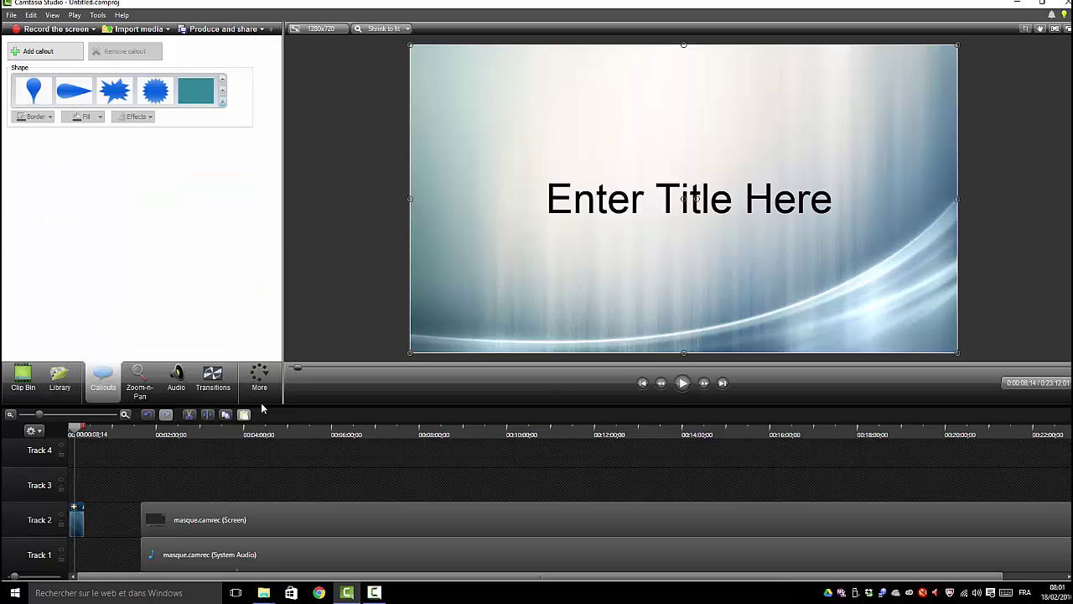
pyautogui.click(778, 190)
pyautogui.click(771, 206)
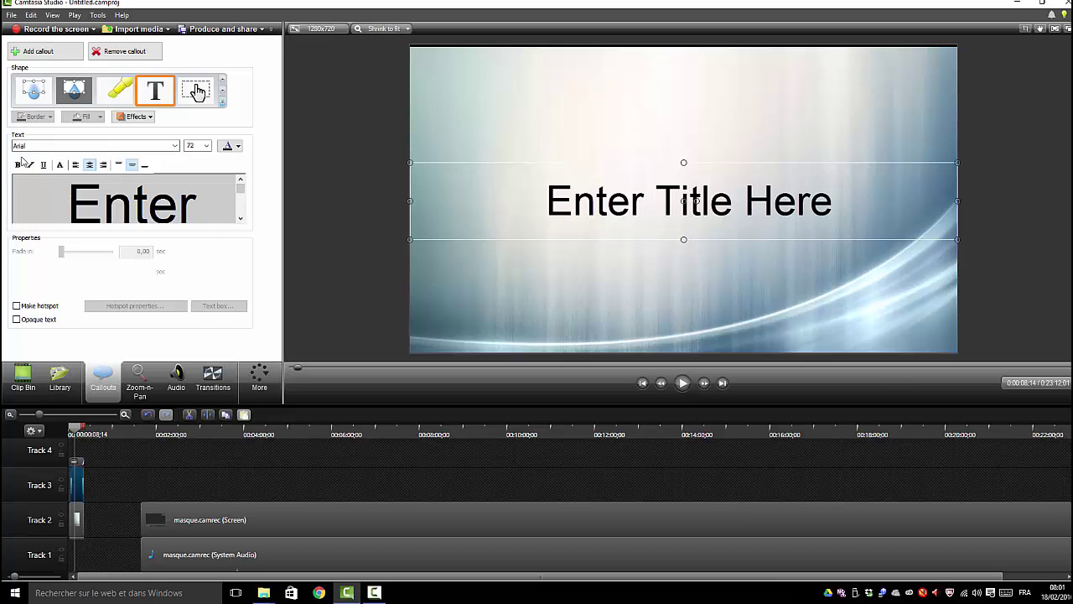
# Step: Set the font of the entire title text to ArtificeSSK
pyautogui.click(175, 146)
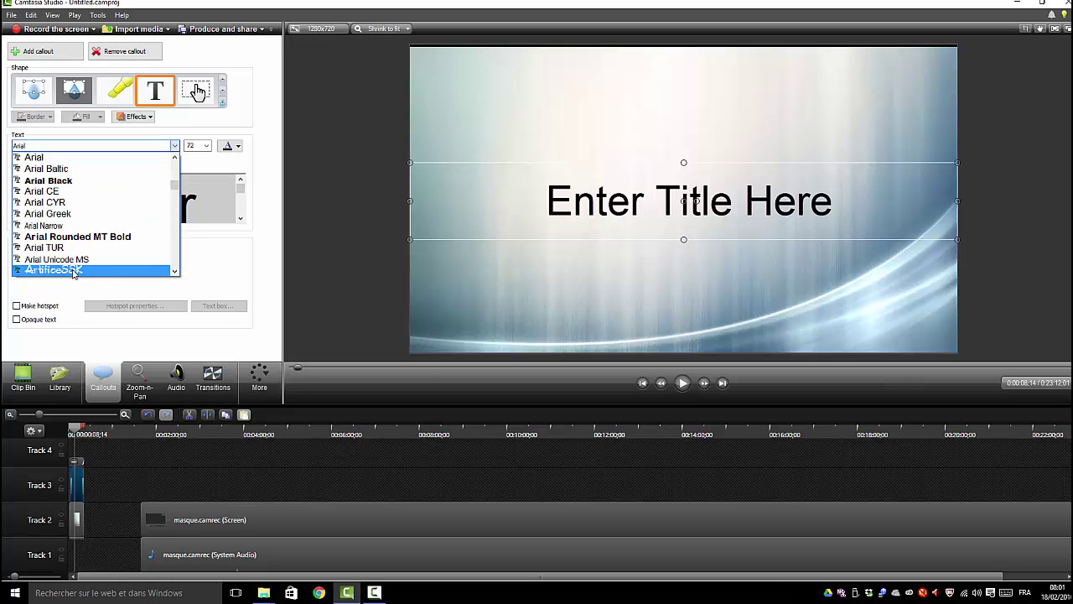
pyautogui.click(74, 270)
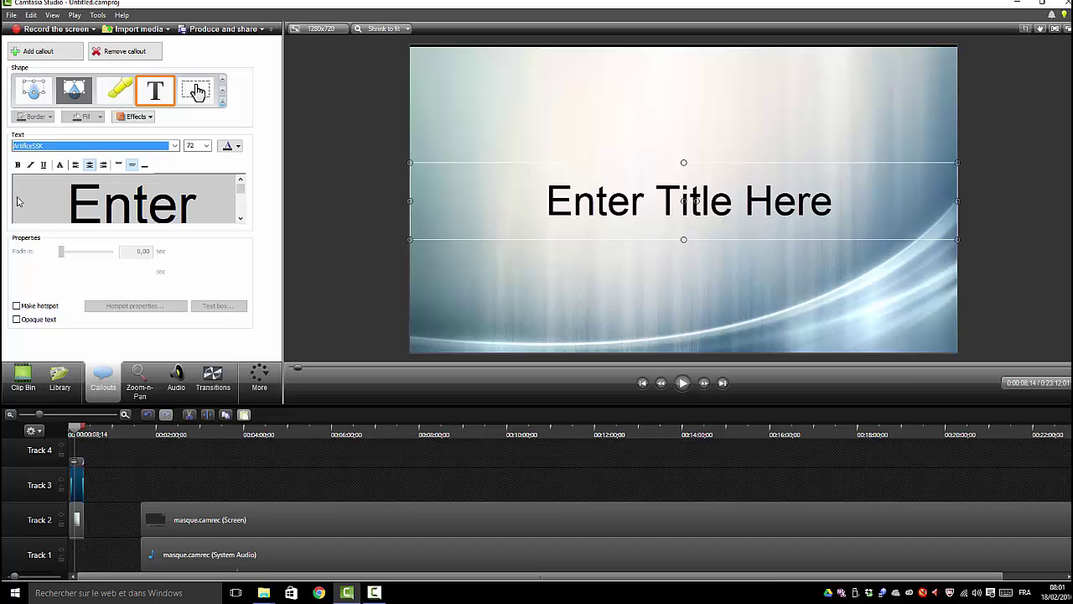
pyautogui.moveTo(69, 197); pyautogui.dragTo(248, 193)
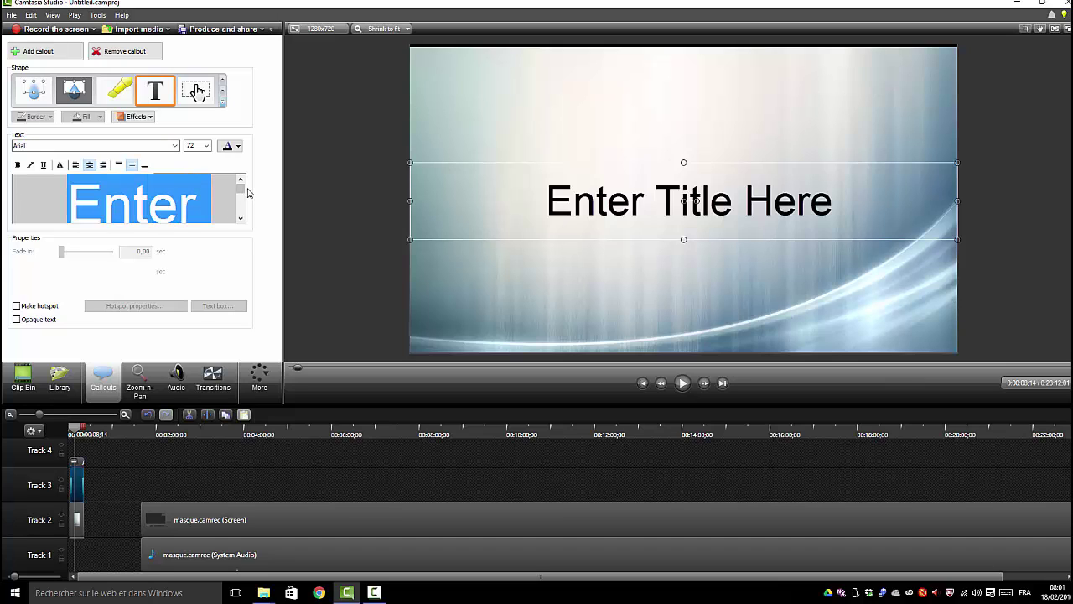
pyautogui.scroll(-3, 243, 194)
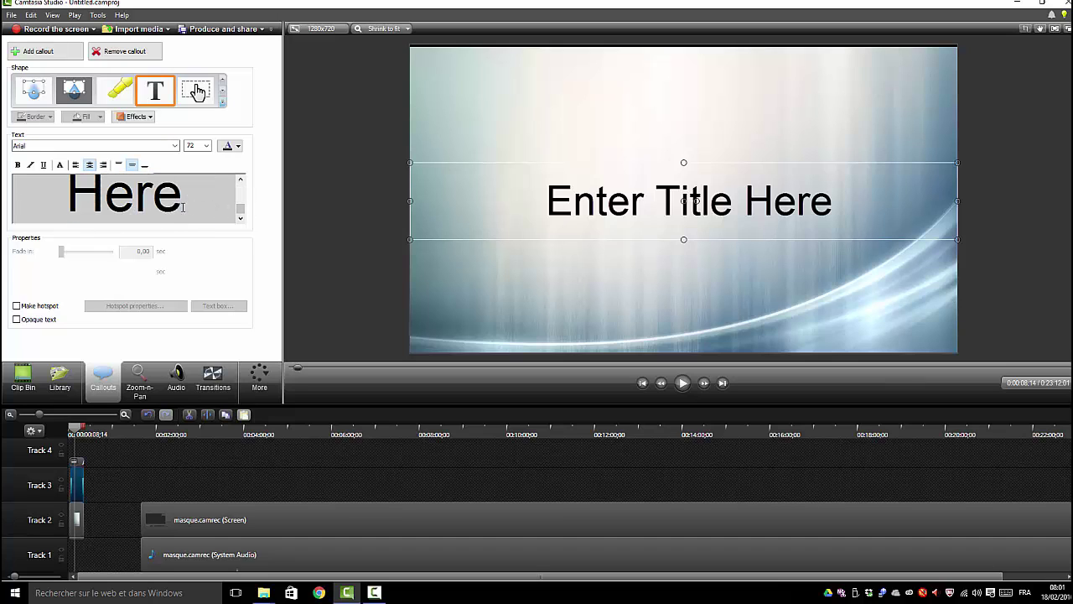
pyautogui.hotkey('ctrl', 'a')
pyautogui.scroll(3, 183, 207)
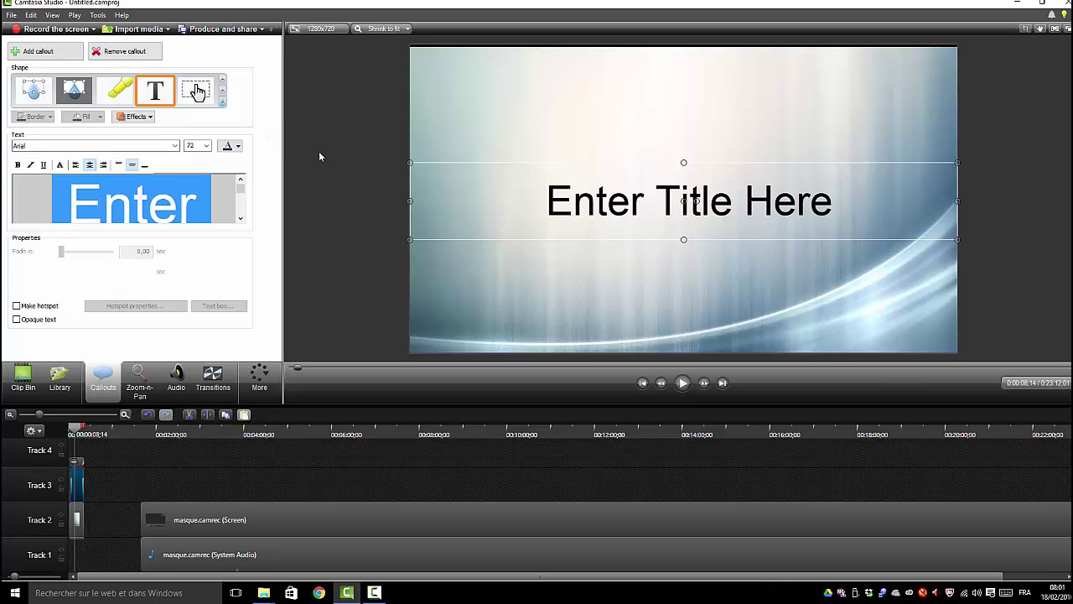
pyautogui.click(174, 146)
pyautogui.click(58, 274)
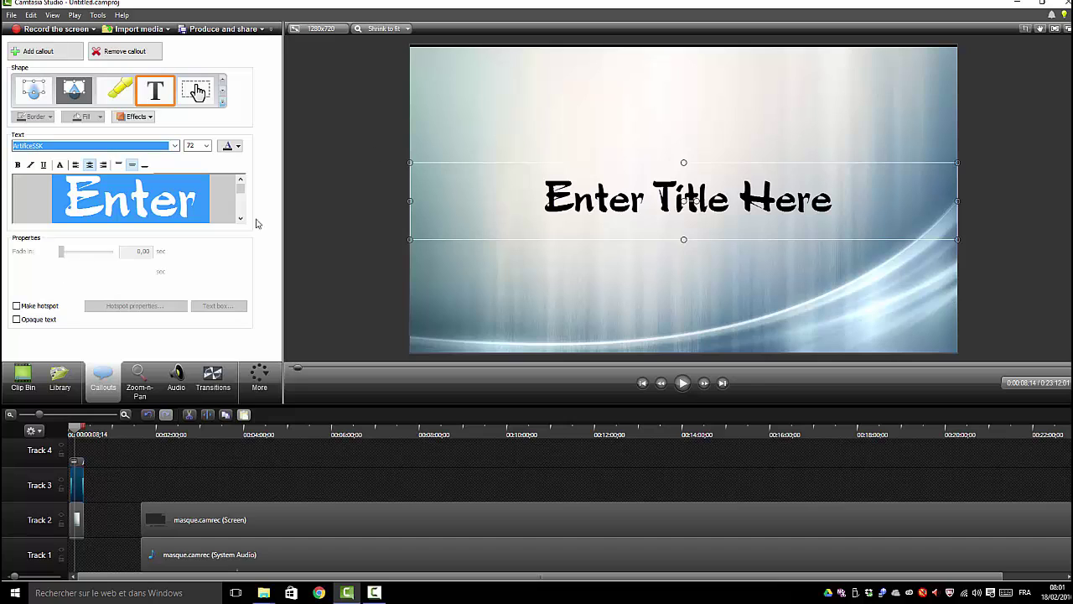
# Step: Change the color of the title text to bright red
pyautogui.click(207, 147)
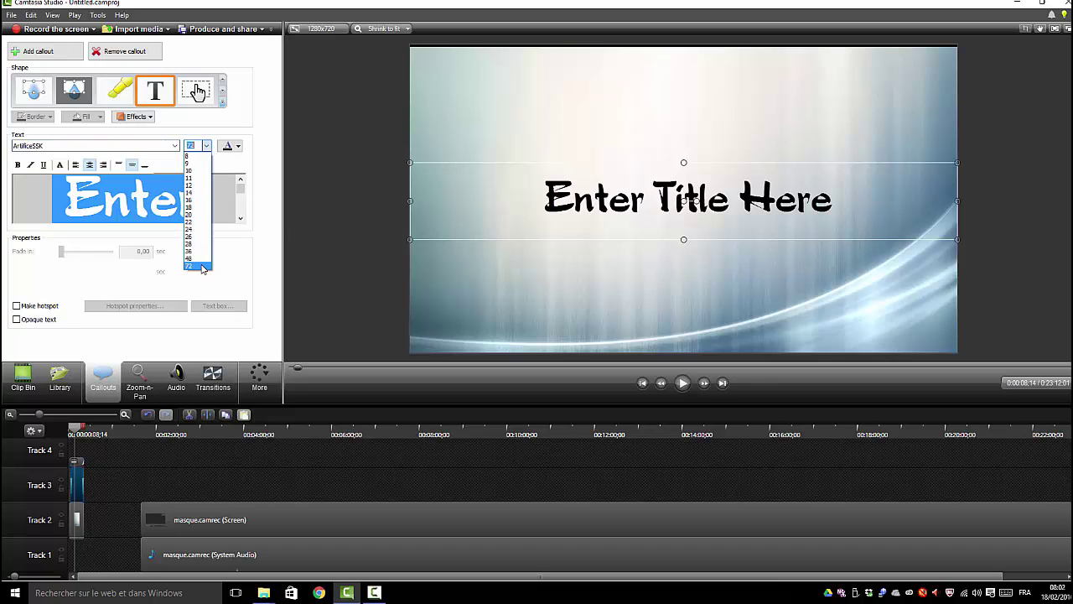
pyautogui.click(235, 148)
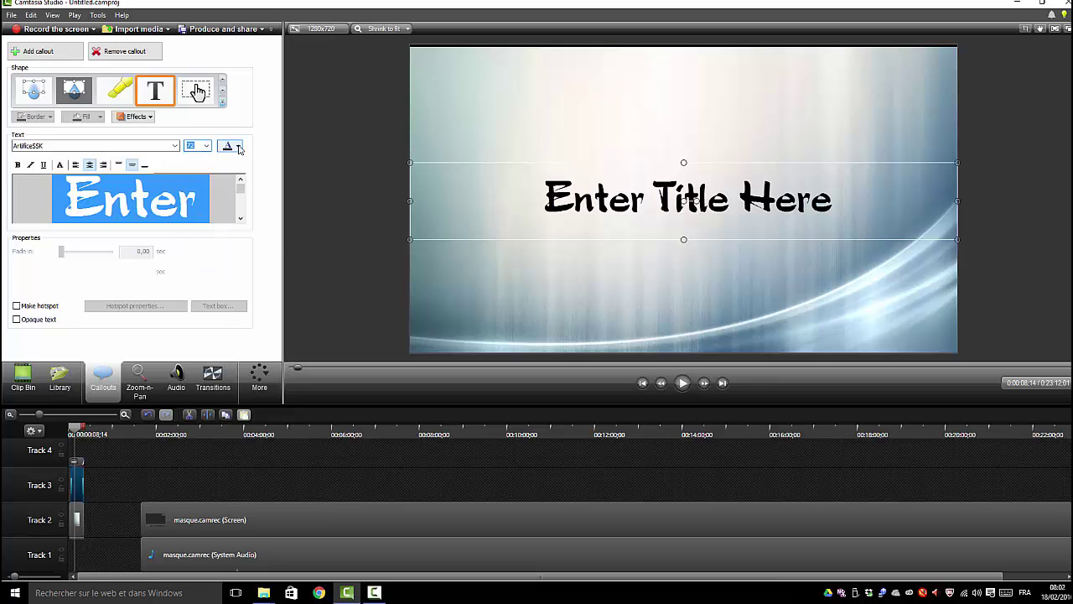
pyautogui.click(238, 146)
pyautogui.click(248, 199)
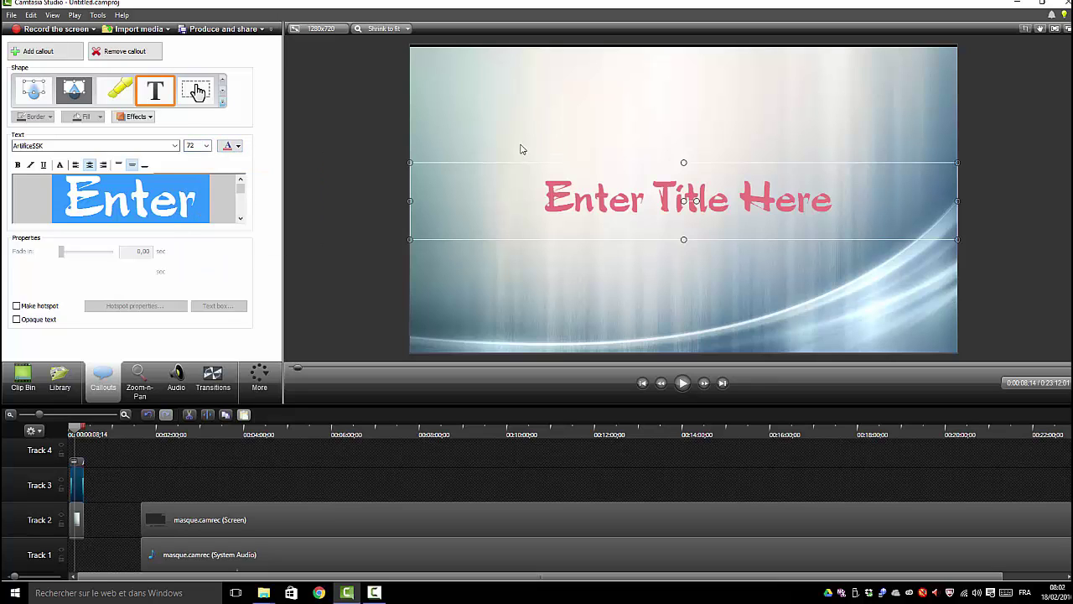
pyautogui.click(238, 146)
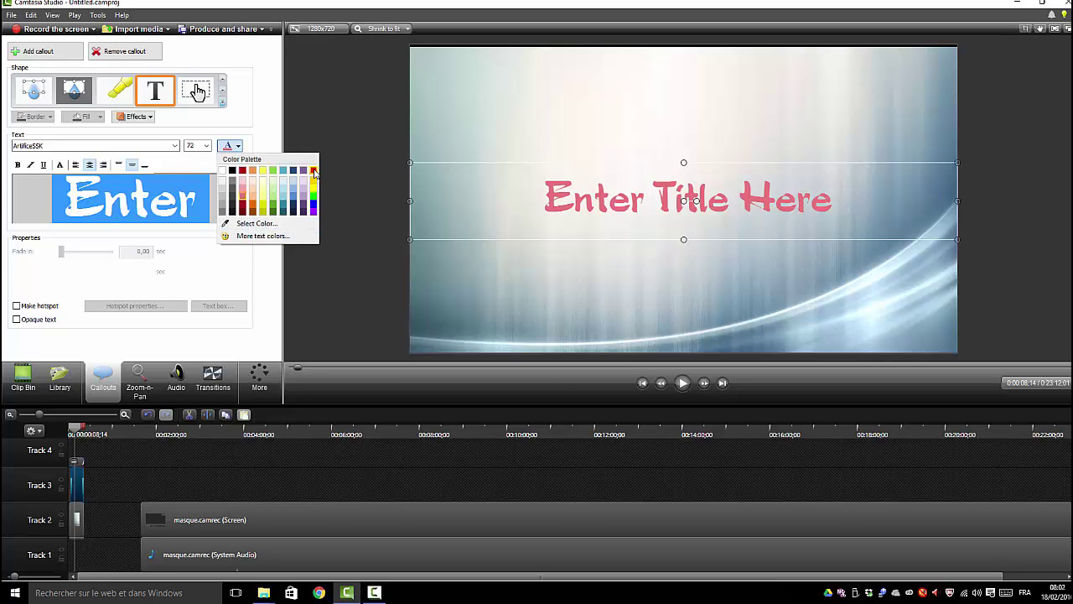
pyautogui.click(313, 171)
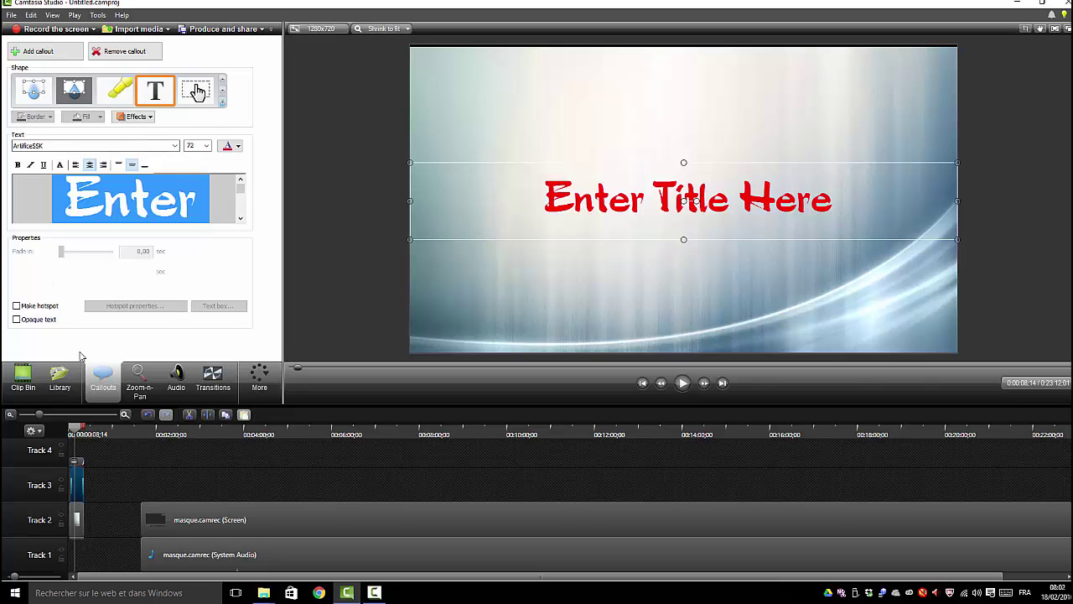
# Step: Browse the library's theme and music folders and preview the Intro music track listed above the Music - Aurin Bee folder
pyautogui.click(60, 379)
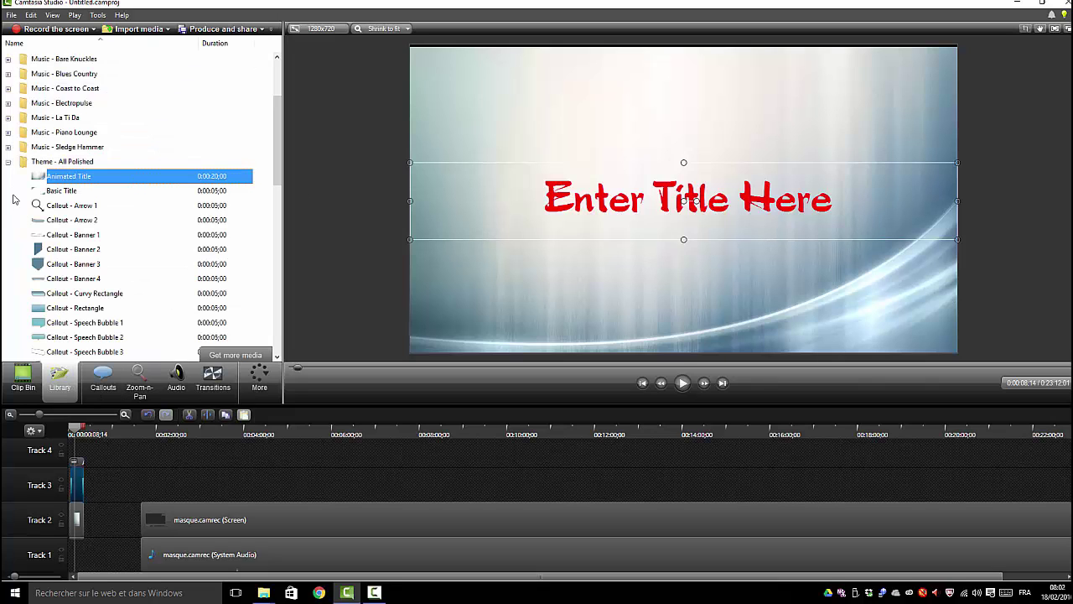
pyautogui.click(8, 163)
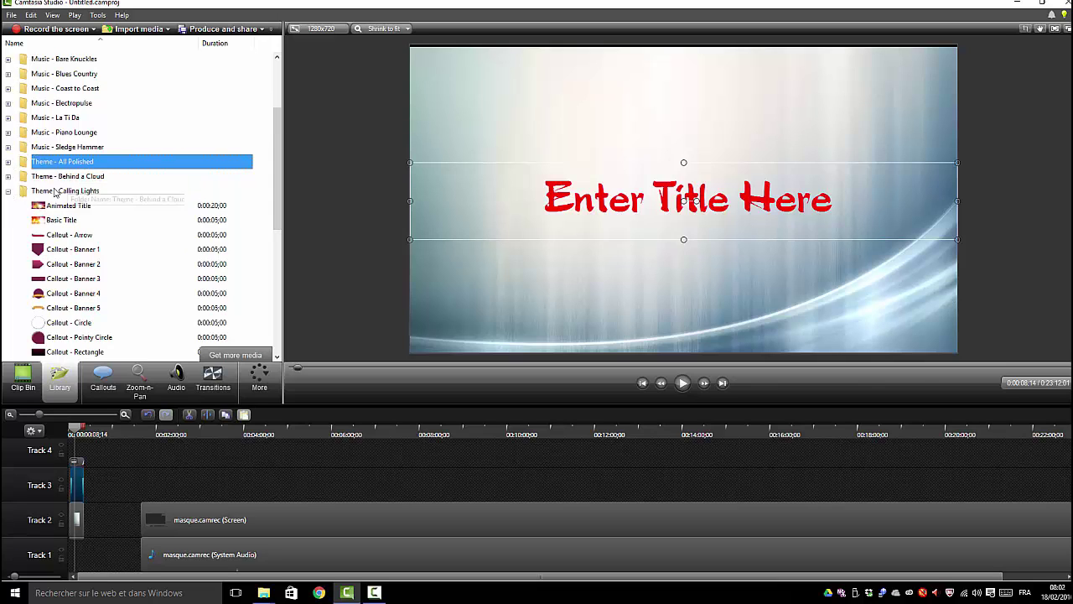
pyautogui.click(8, 60)
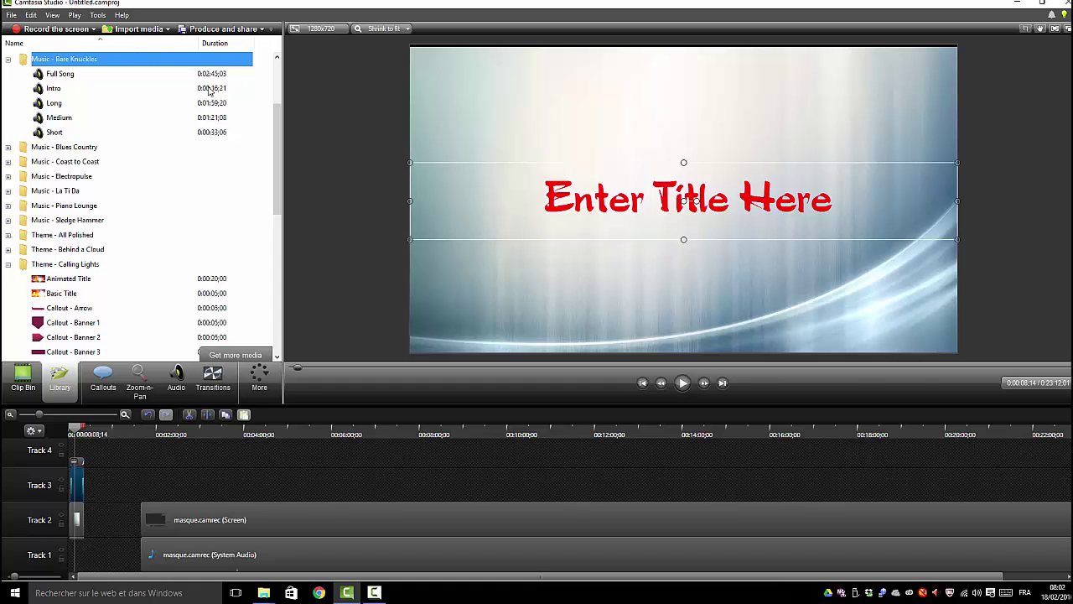
pyautogui.moveTo(210, 92); pyautogui.dragTo(169, 113)
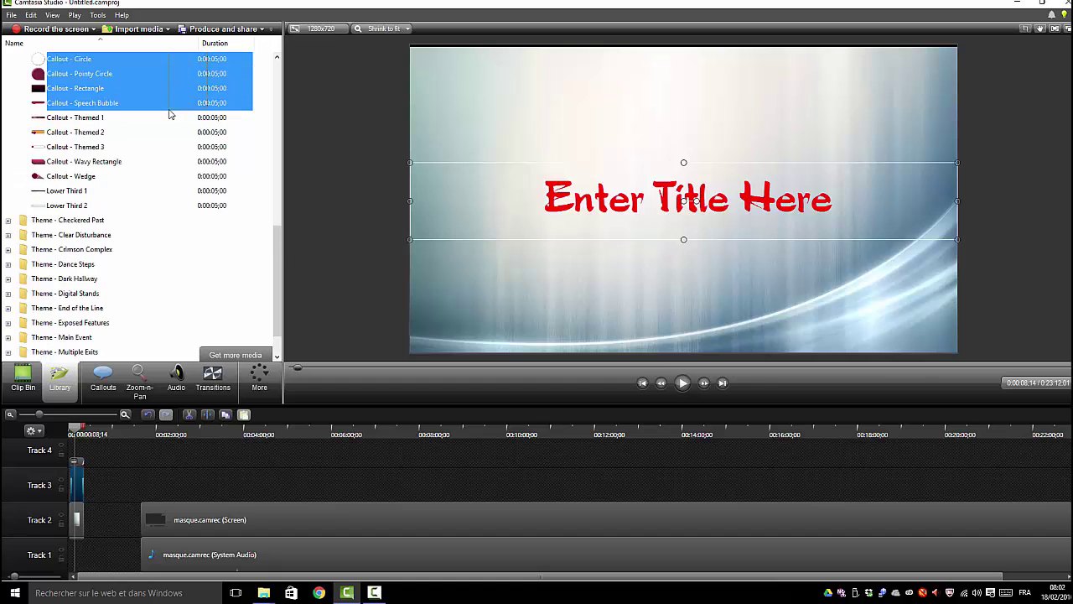
pyautogui.click(200, 299)
pyautogui.scroll(6, 199, 296)
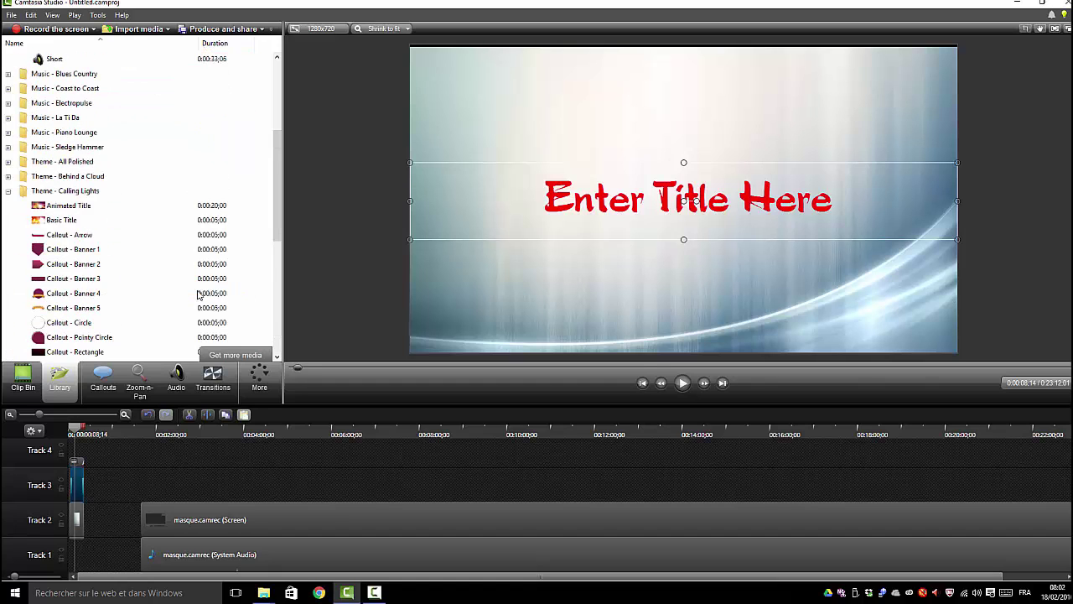
pyautogui.scroll(-3, 199, 282)
pyautogui.scroll(7, 200, 279)
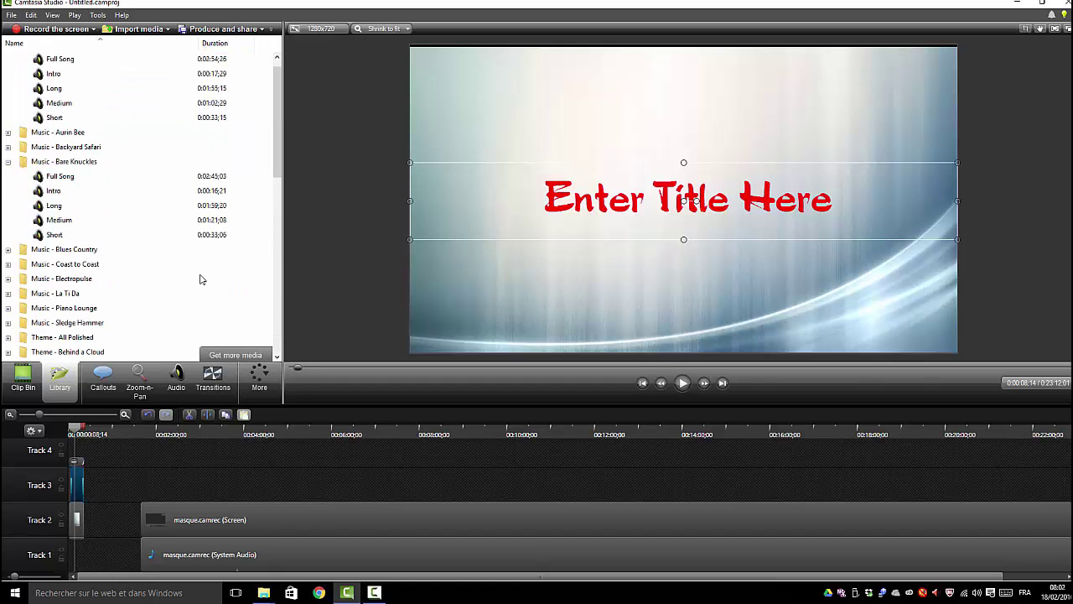
pyautogui.doubleClick(211, 75)
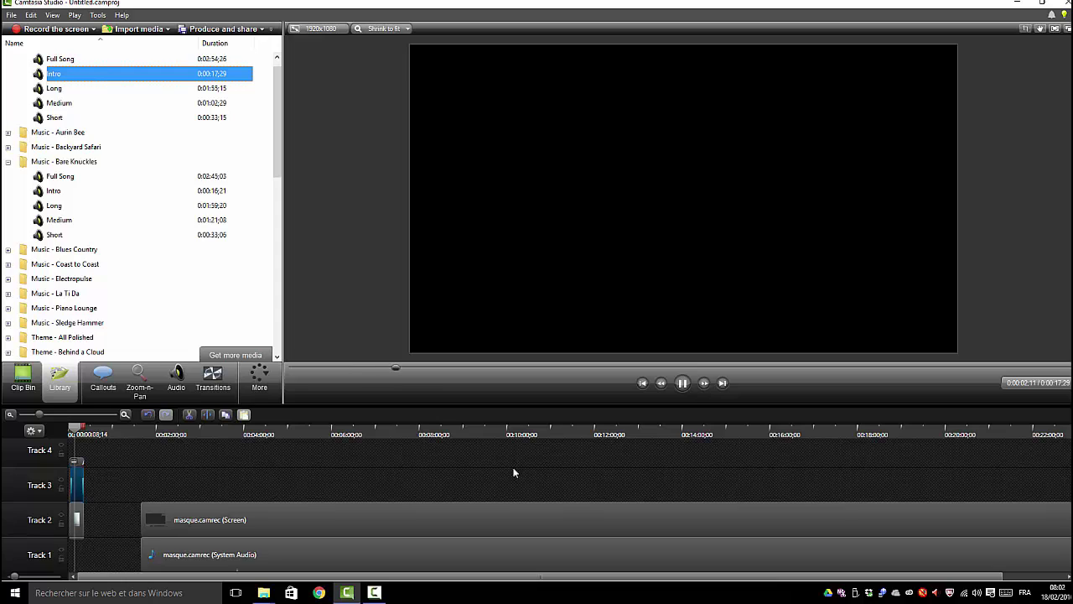
pyautogui.click(683, 383)
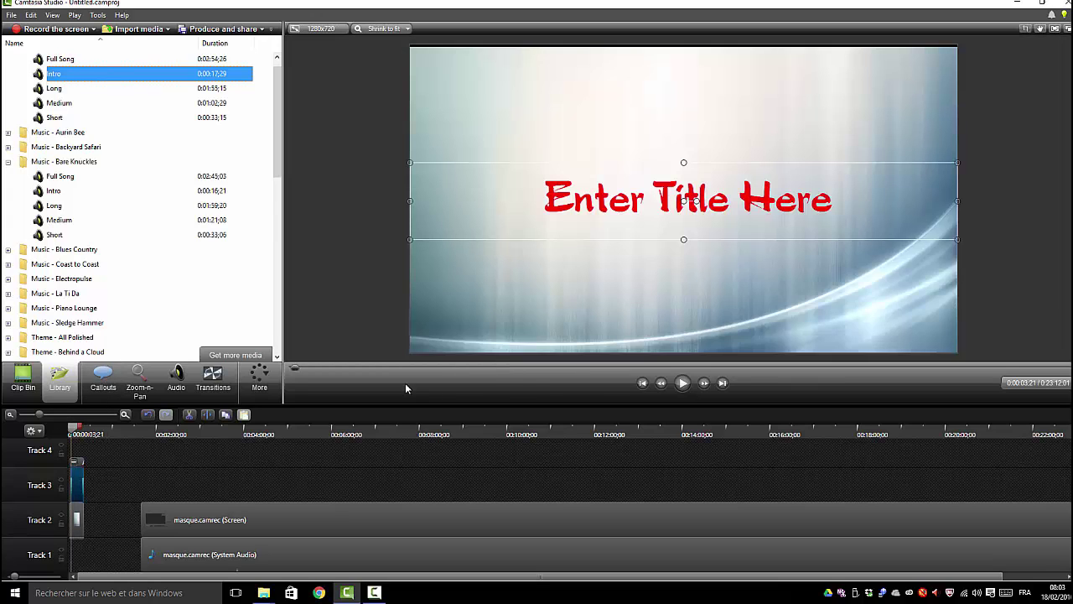
# Step: Play back the opening title on the timeline to check its restyled text animation
pyautogui.click(684, 384)
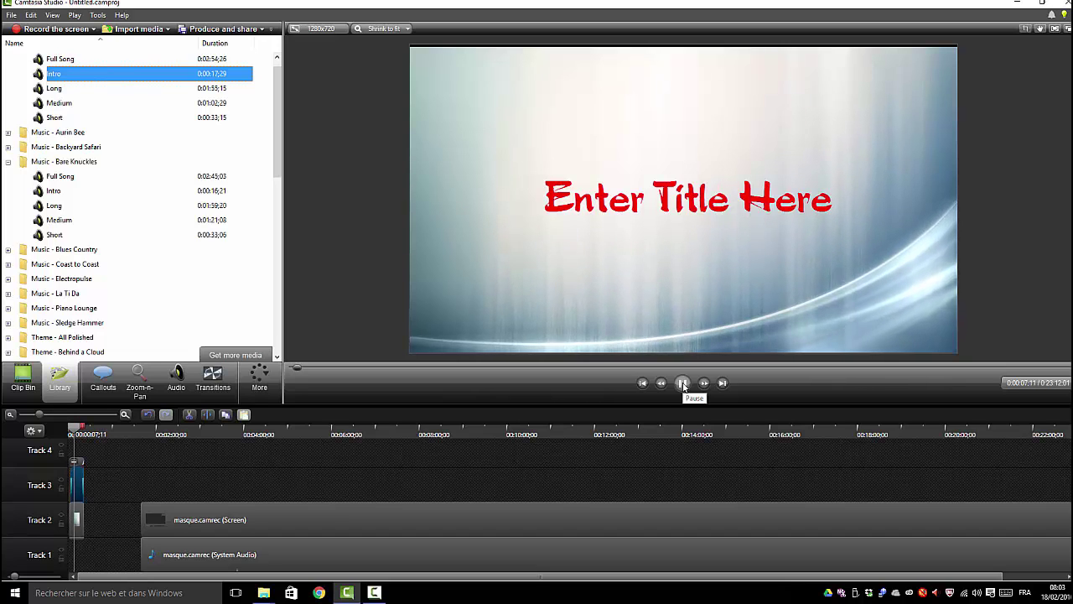
pyautogui.click(684, 384)
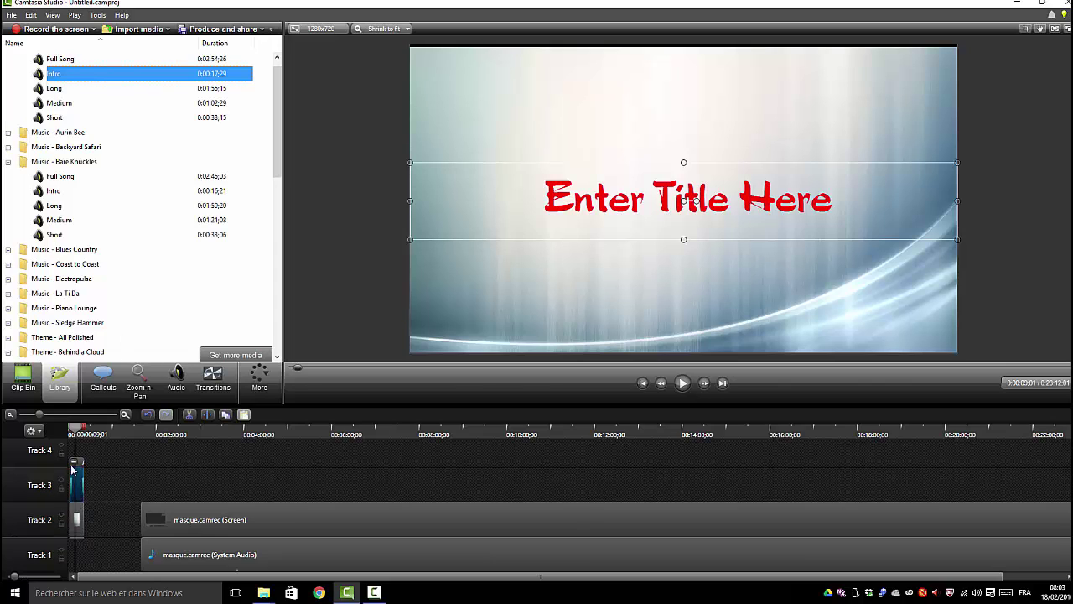
pyautogui.click(682, 385)
pyautogui.click(682, 385)
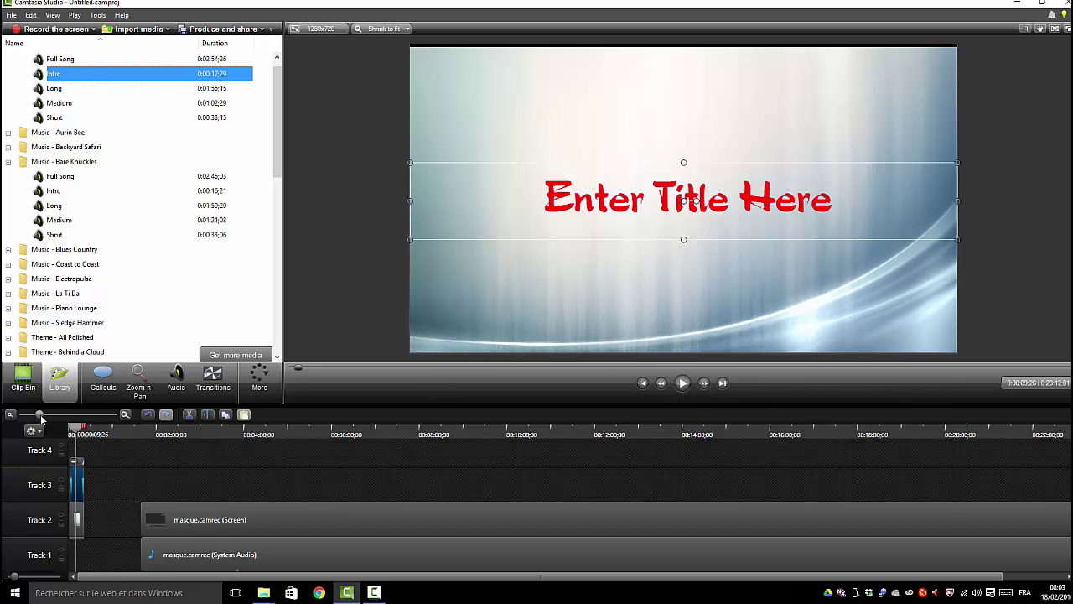
# Step: Add the Intro music track at the start of Track 1 and move the Animated Title group to line up with it
pyautogui.moveTo(54, 416); pyautogui.dragTo(85, 417)
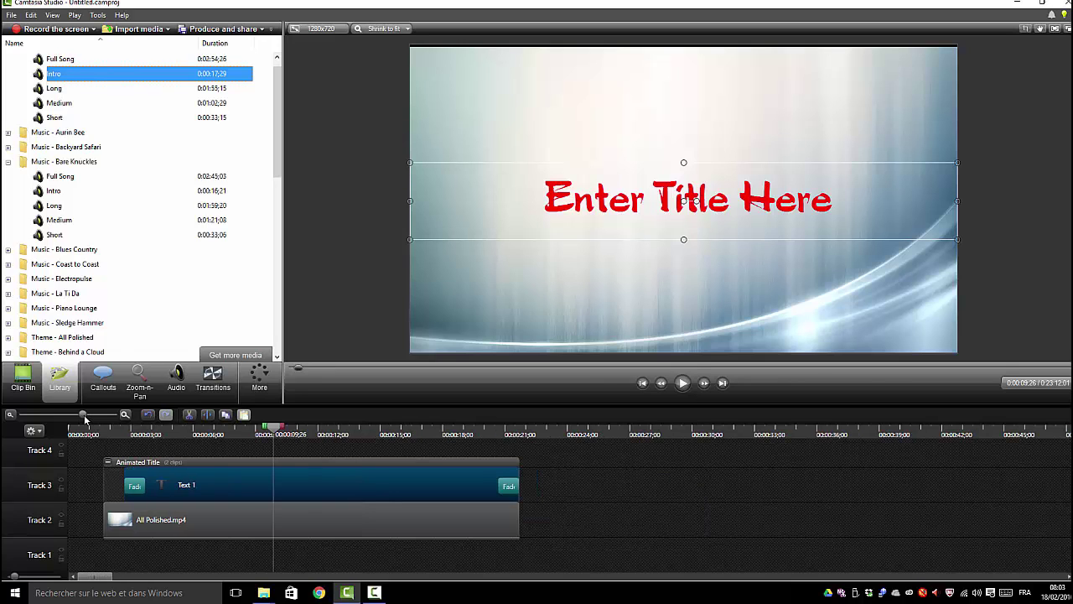
pyautogui.moveTo(43, 77); pyautogui.dragTo(75, 557)
pyautogui.moveTo(265, 505); pyautogui.dragTo(223, 505)
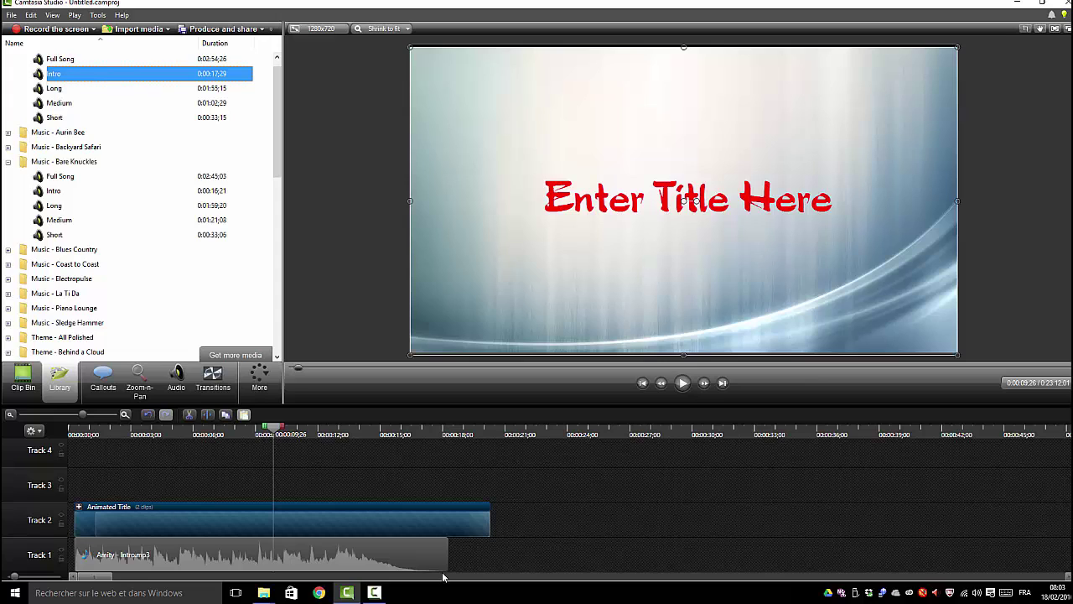
# Step: Play back the animated title with the Intro music from the beginning and return the playhead to the start
pyautogui.moveTo(276, 436); pyautogui.dragTo(72, 434)
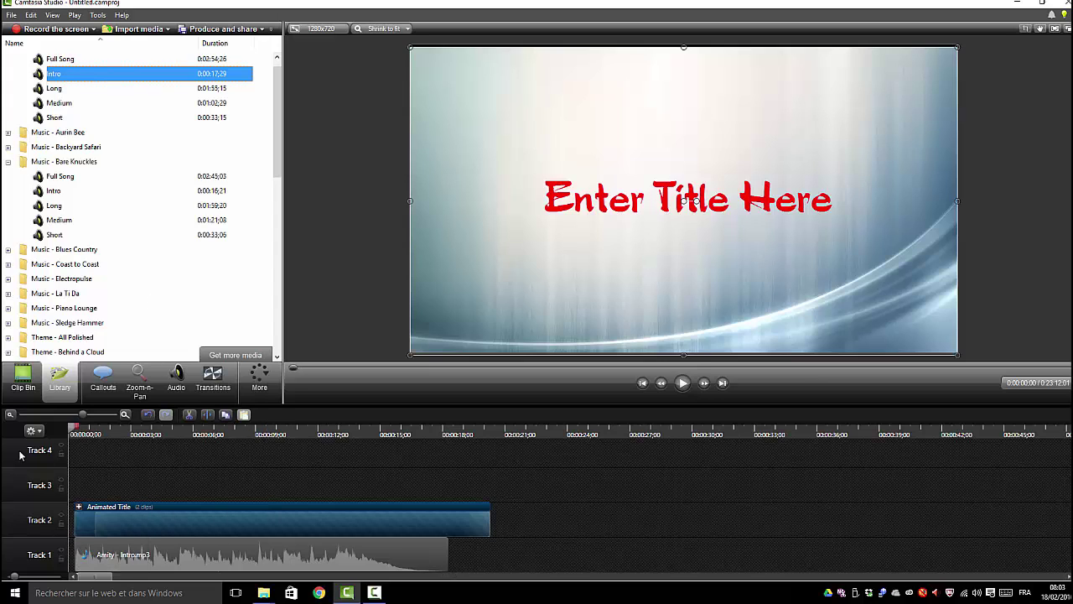
pyautogui.click(680, 386)
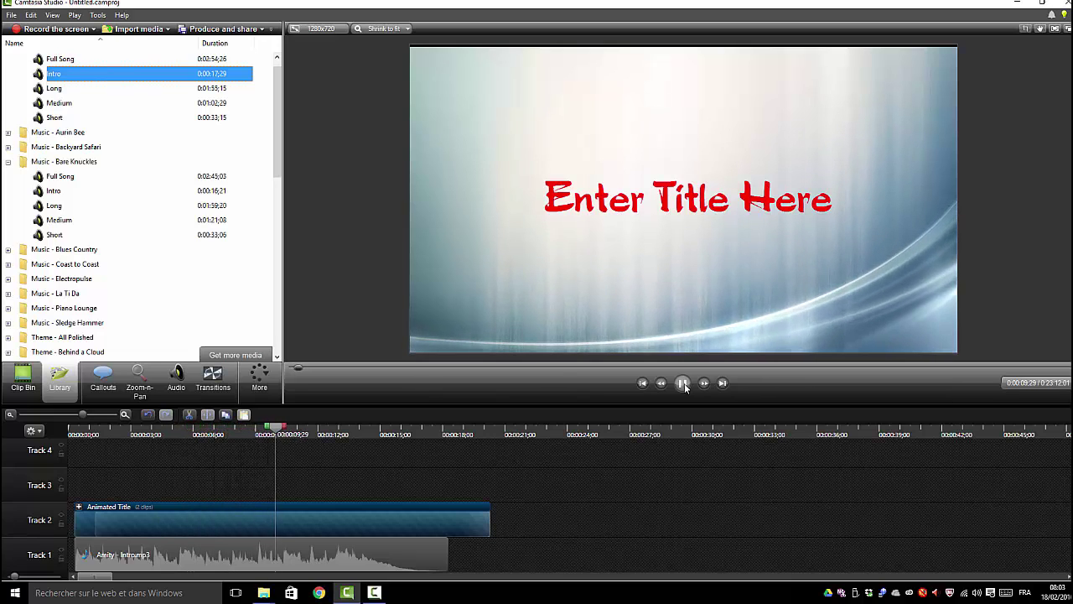
pyautogui.click(682, 382)
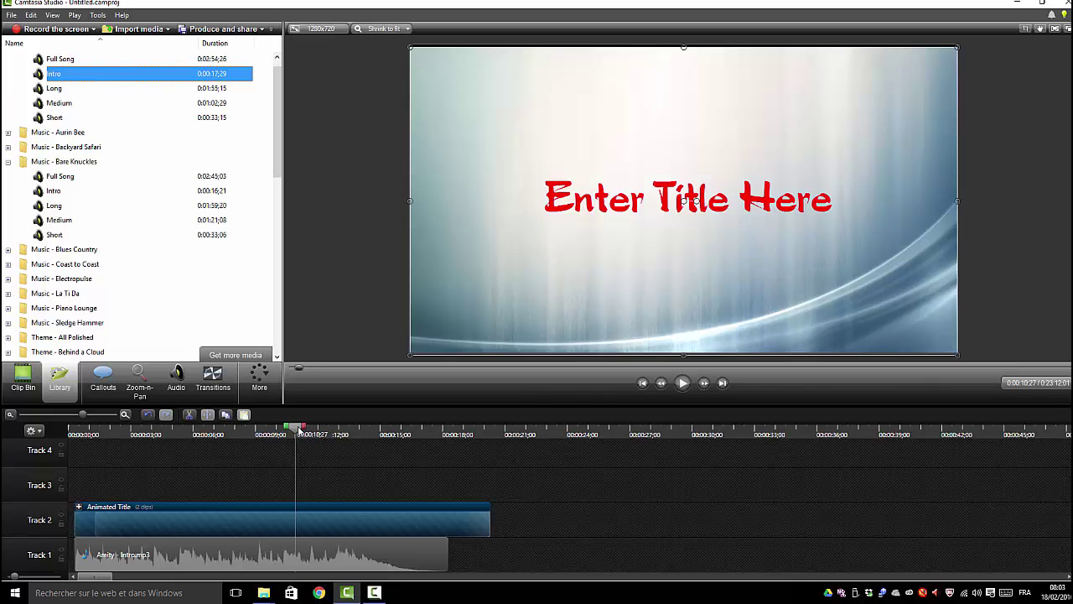
pyautogui.moveTo(299, 429); pyautogui.dragTo(69, 451)
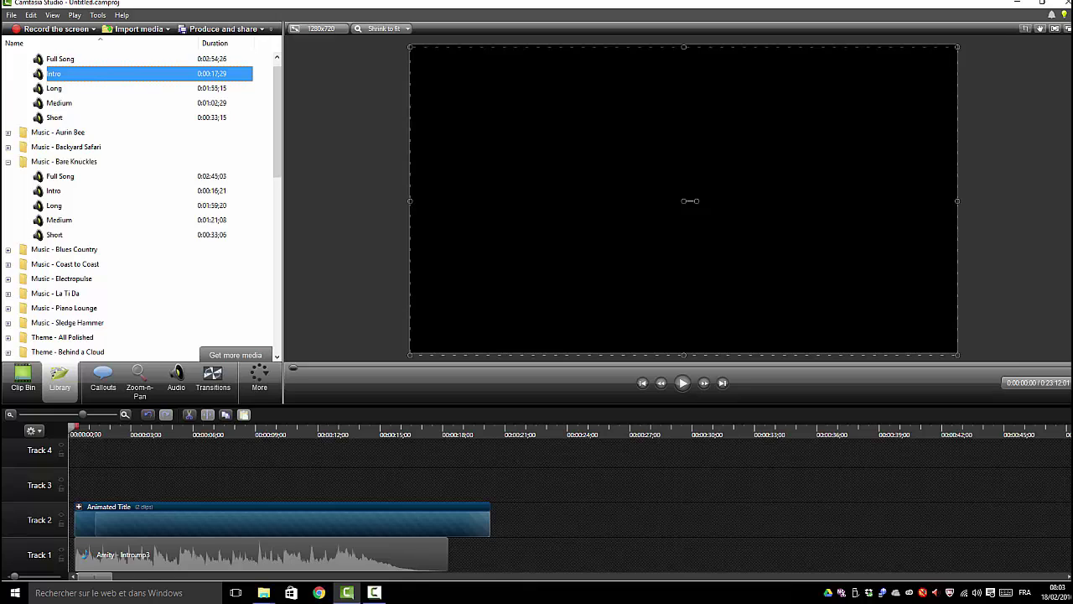
# Step: Move the Animated Title group to the very start of Track 2, and delete it together with the Intro music clip
pyautogui.scroll(2, 570, 506)
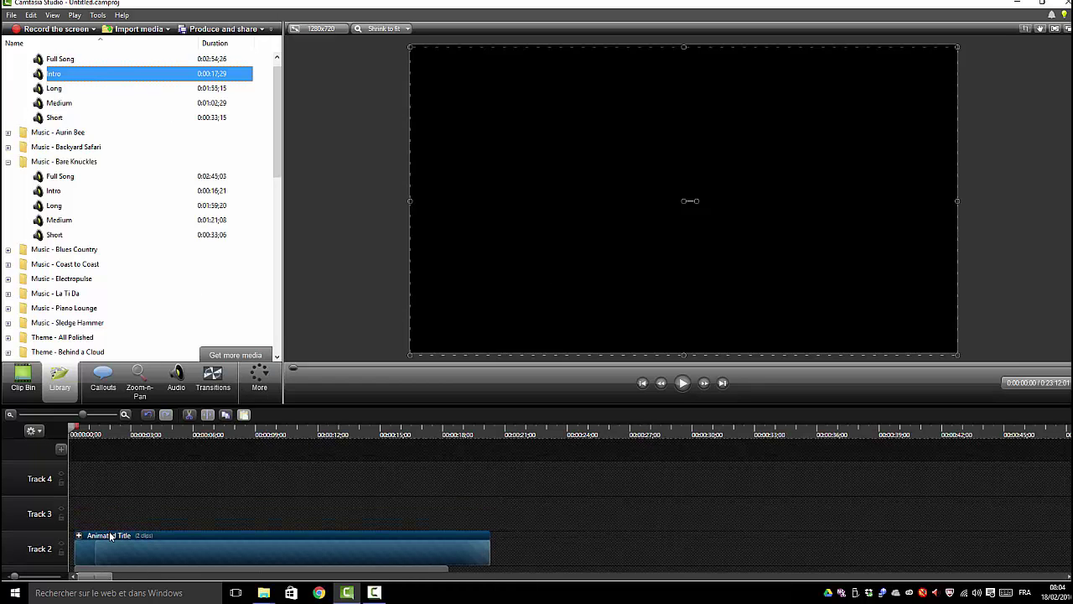
pyautogui.moveTo(95, 541); pyautogui.dragTo(88, 534)
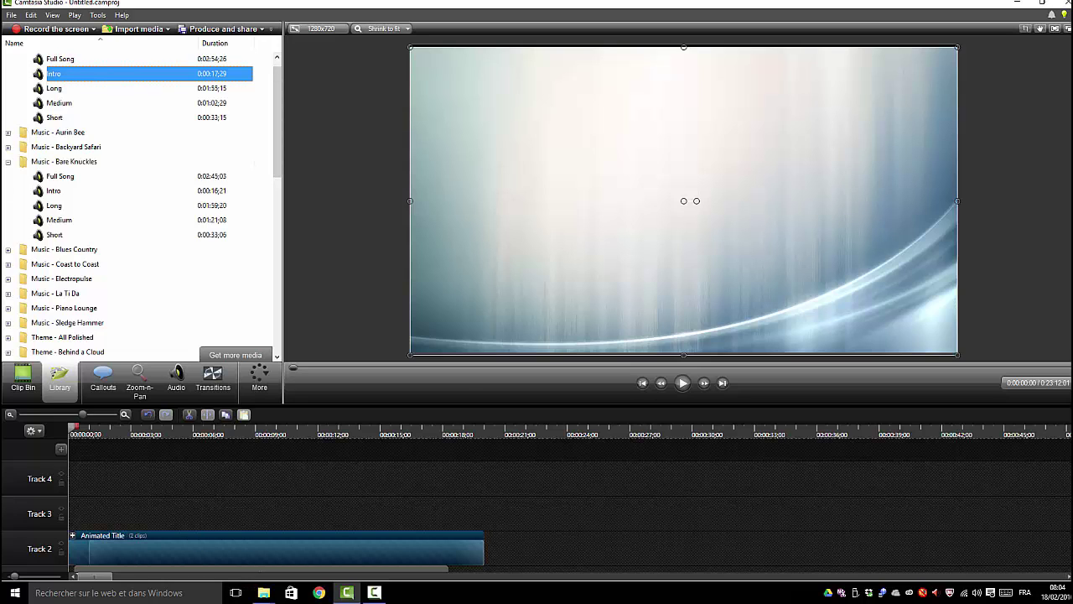
pyautogui.scroll(-1, 331, 496)
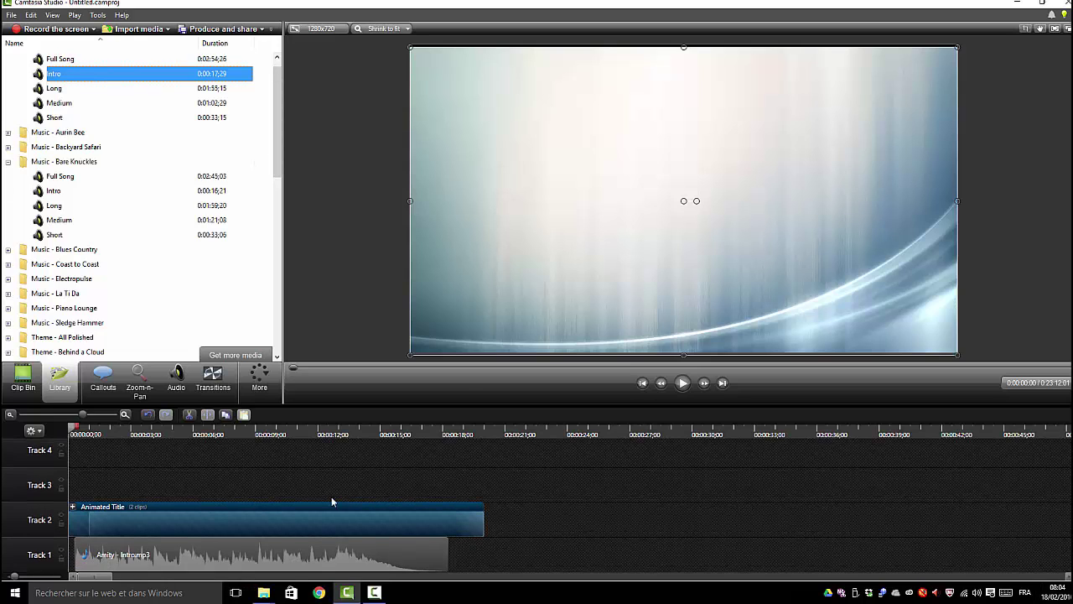
pyautogui.moveTo(122, 477); pyautogui.dragTo(419, 540)
pyautogui.press('Delete')
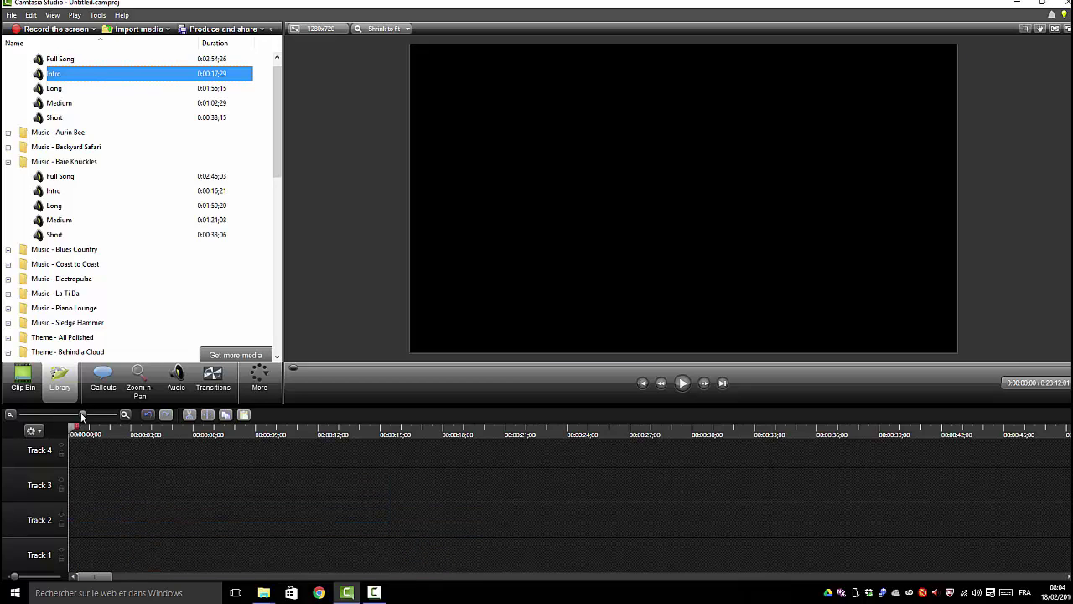
# Step: Add professeur2.png from the imported media to Track 3 and place the clip at the start of the timeline
pyautogui.moveTo(82, 414); pyautogui.dragTo(4, 415)
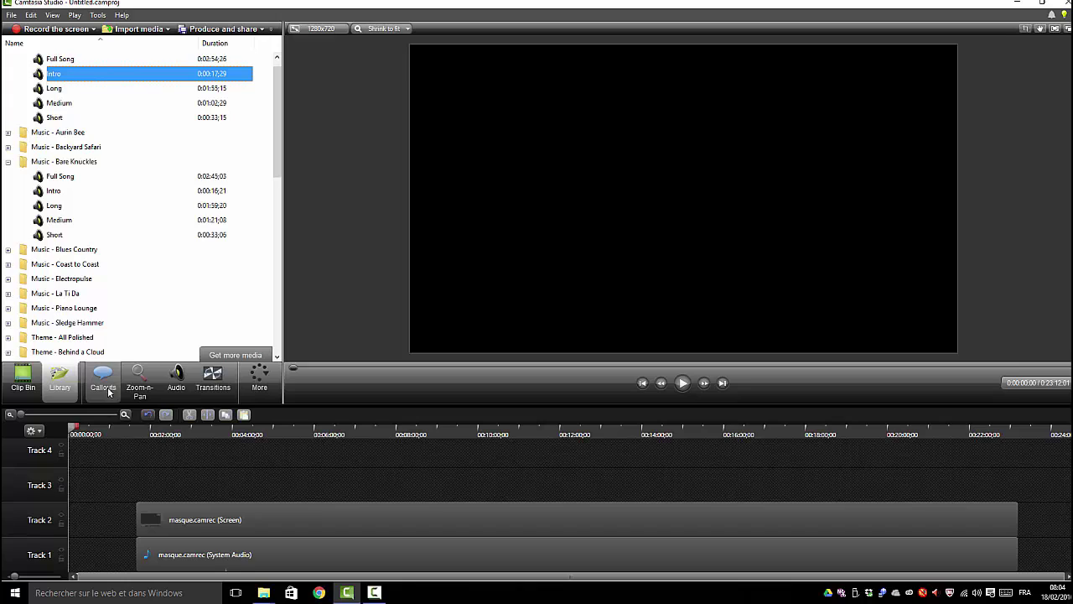
pyautogui.click(21, 379)
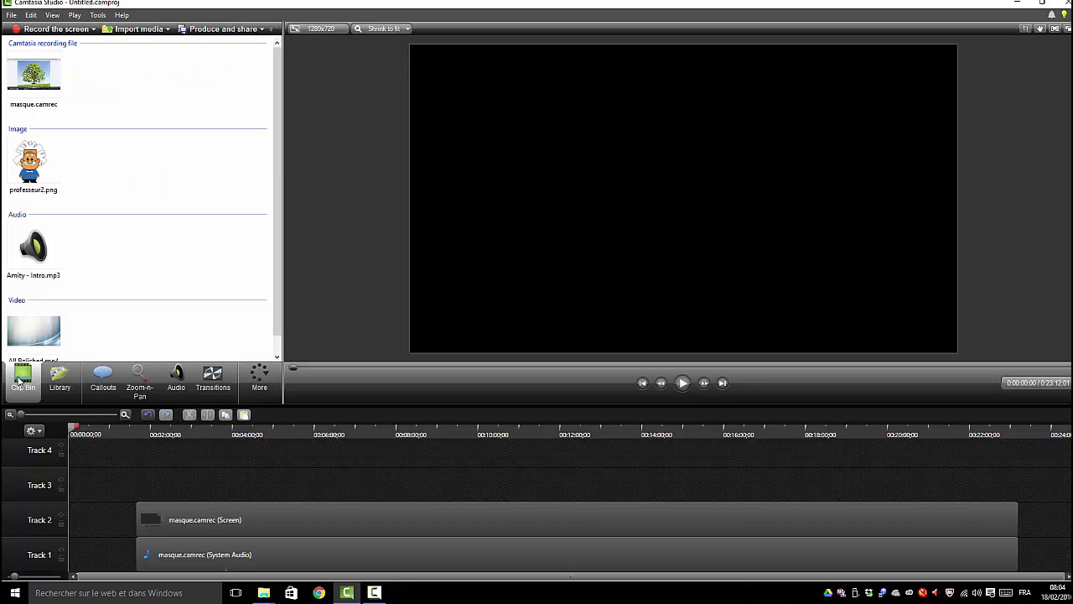
pyautogui.moveTo(34, 160); pyautogui.dragTo(82, 479)
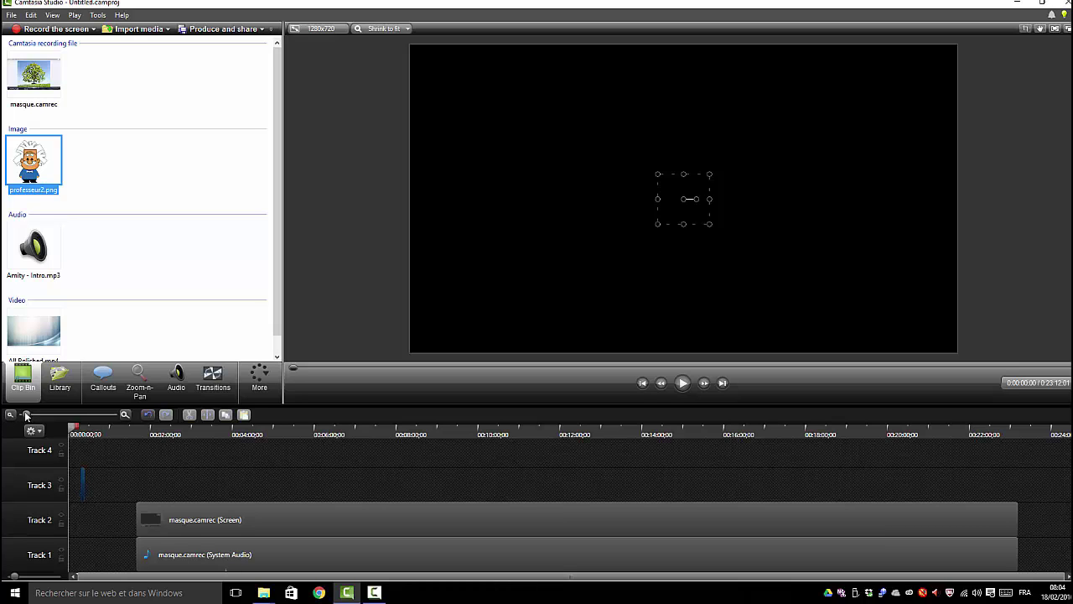
pyautogui.moveTo(26, 414); pyautogui.dragTo(72, 415)
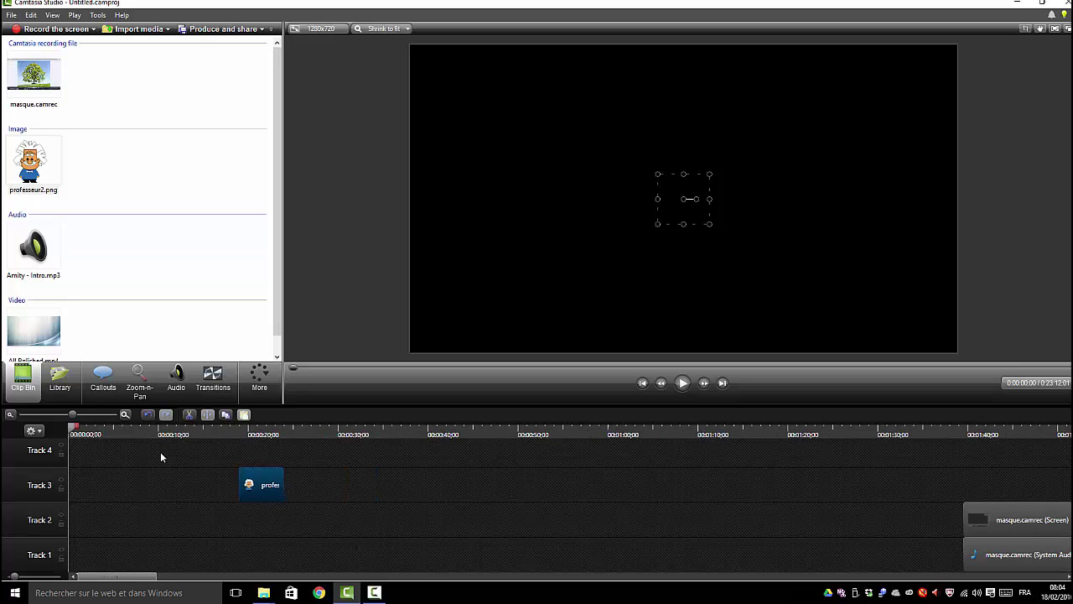
pyautogui.moveTo(255, 475); pyautogui.dragTo(85, 478)
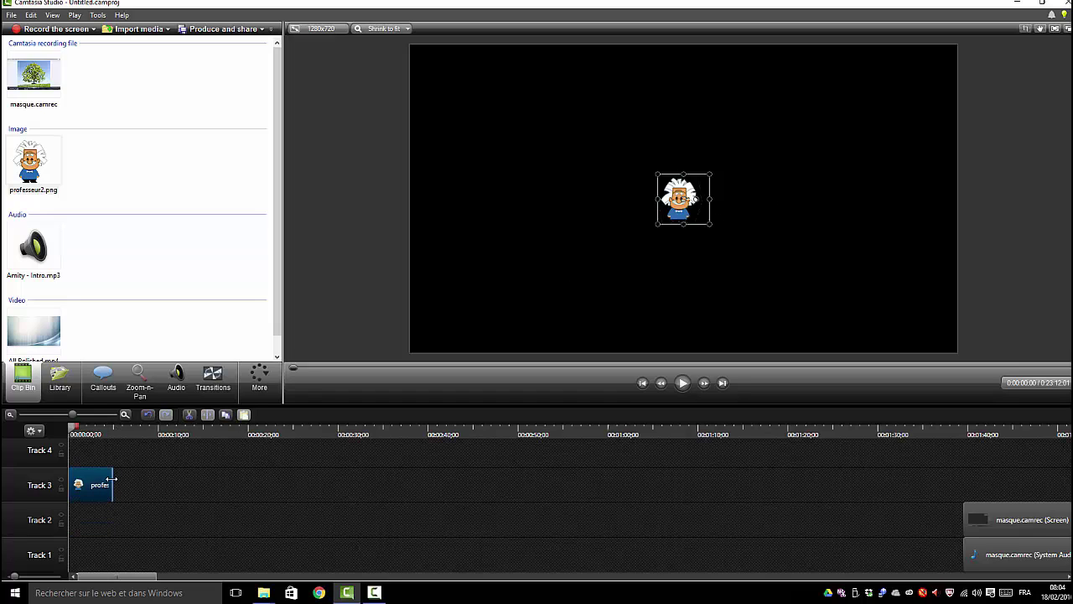
# Step: Set the professeur2.png clip's duration to about 4 seconds, and enlarge the image in the lower-left area of the canvas
pyautogui.moveTo(111, 478); pyautogui.dragTo(966, 513)
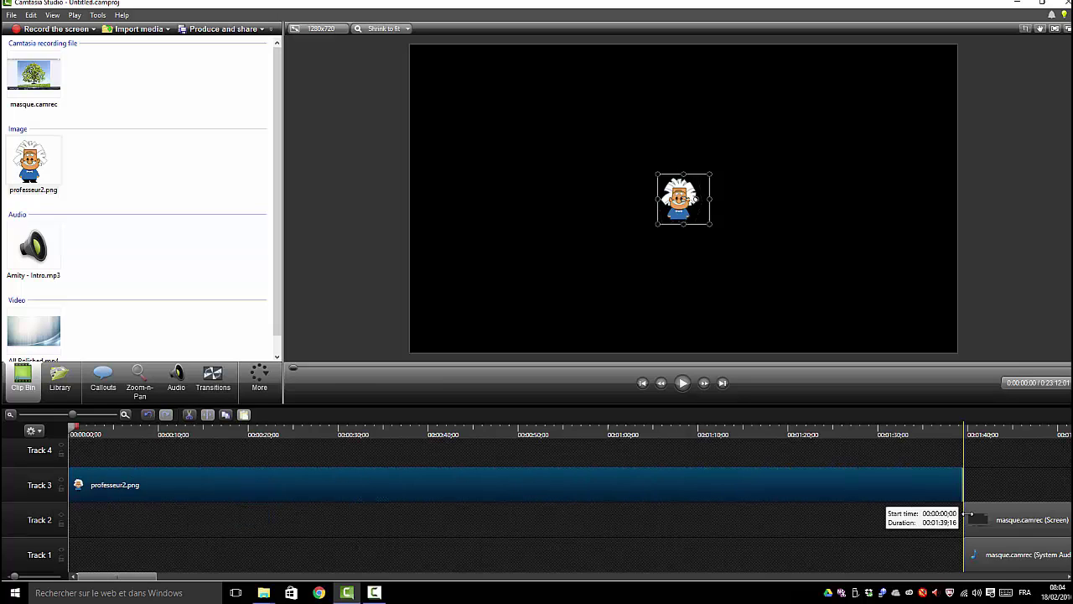
pyautogui.moveTo(967, 513); pyautogui.dragTo(103, 478)
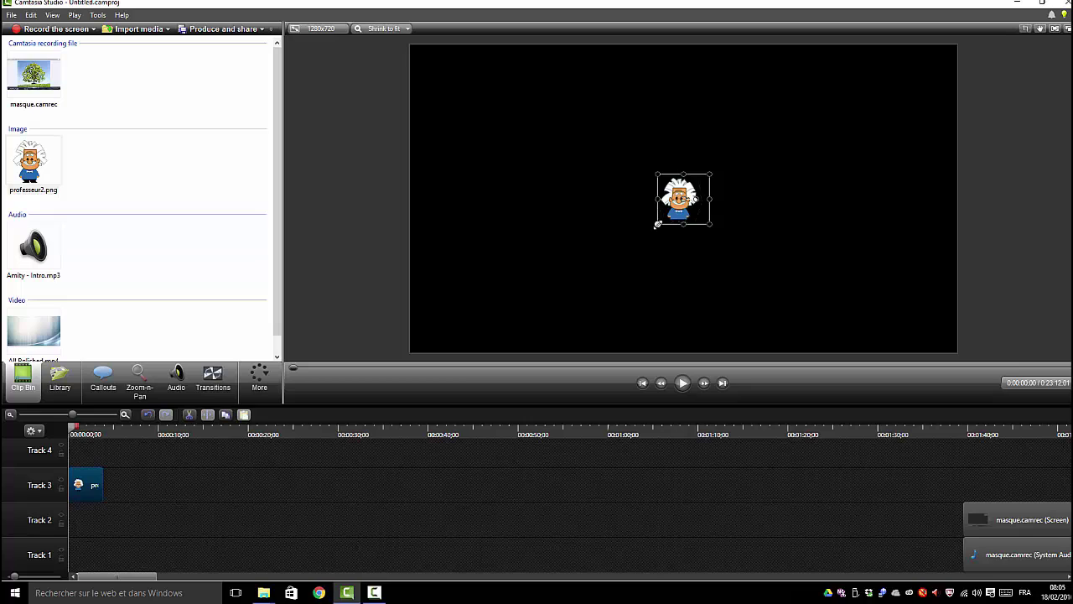
pyautogui.moveTo(657, 224); pyautogui.dragTo(593, 285)
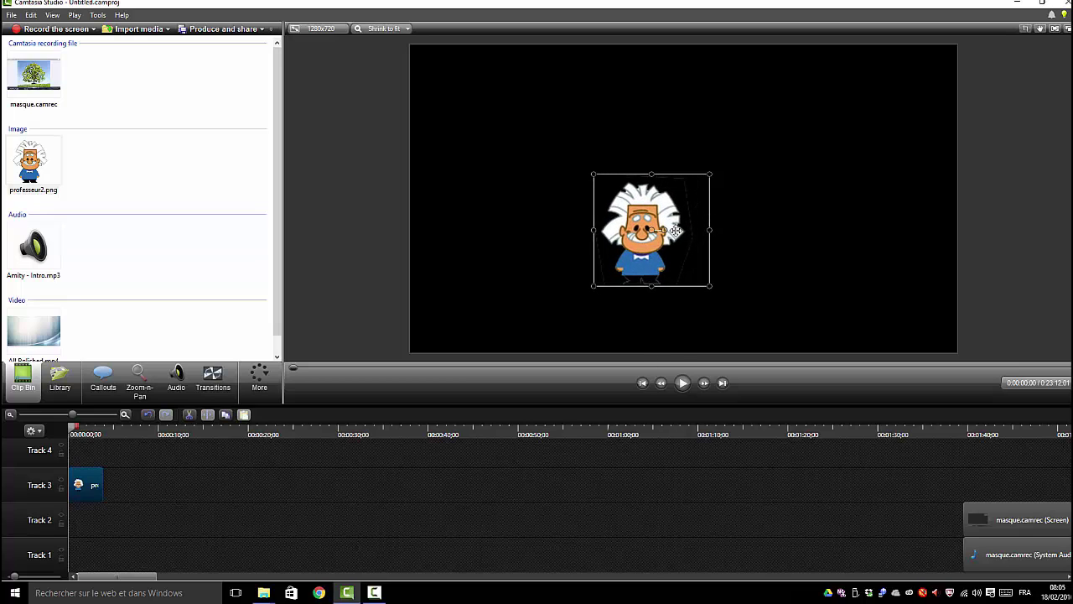
pyautogui.moveTo(648, 205); pyautogui.dragTo(494, 253)
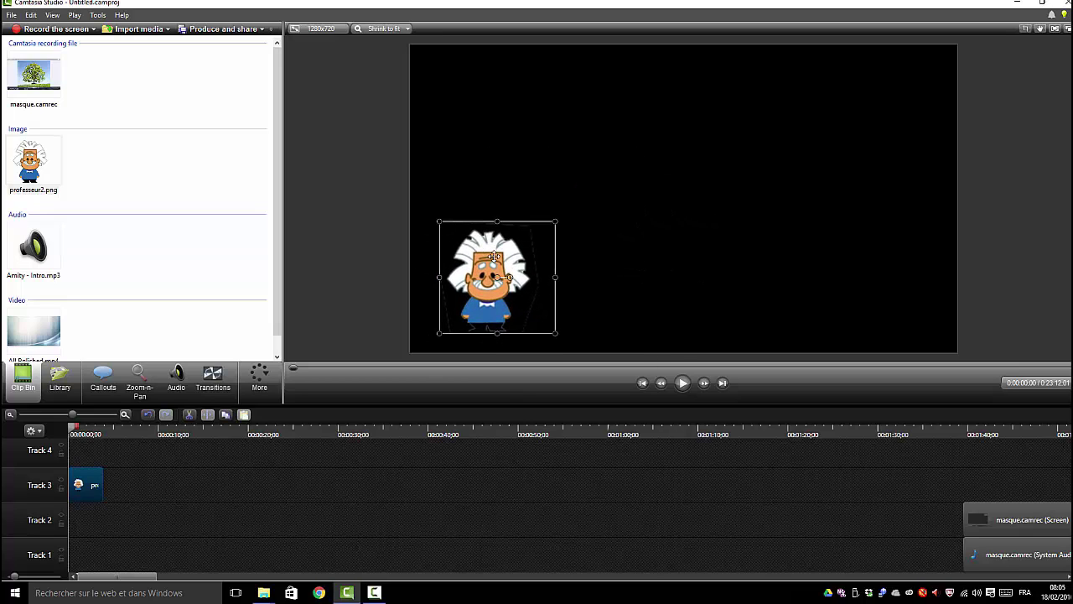
# Step: Add a plain yellow rectangle callout at the start of Track 2 and place it behind the professor in the canvas's lower-left corner
pyautogui.click(104, 379)
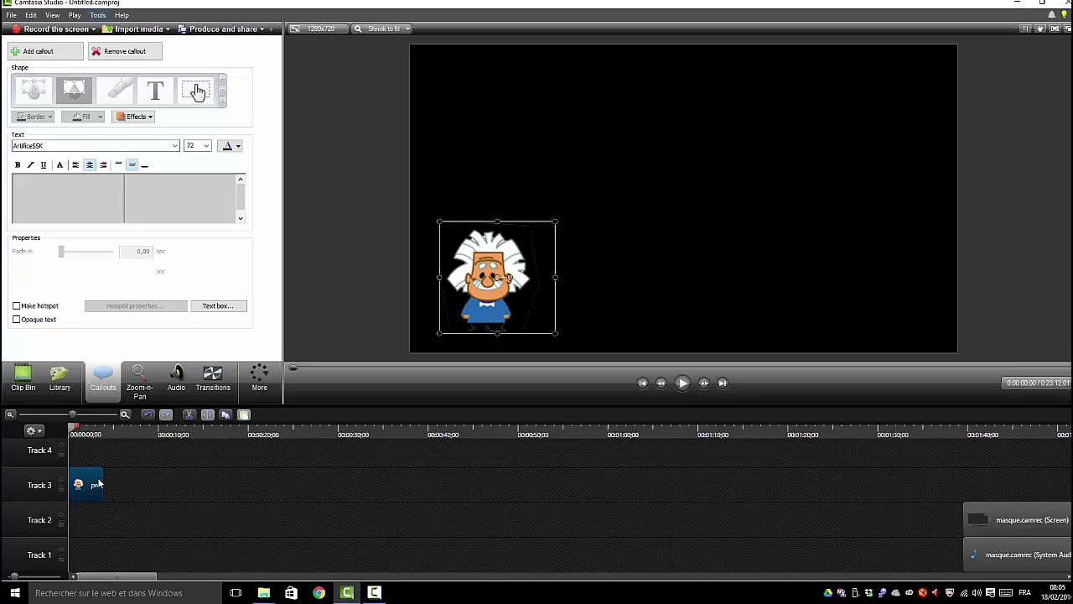
pyautogui.click(190, 460)
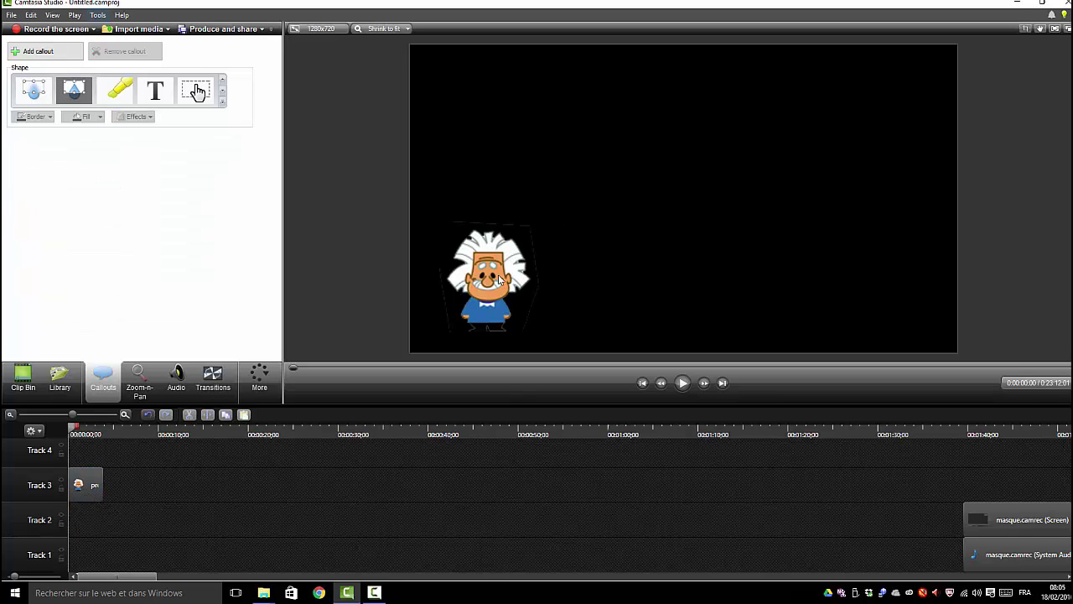
pyautogui.click(223, 101)
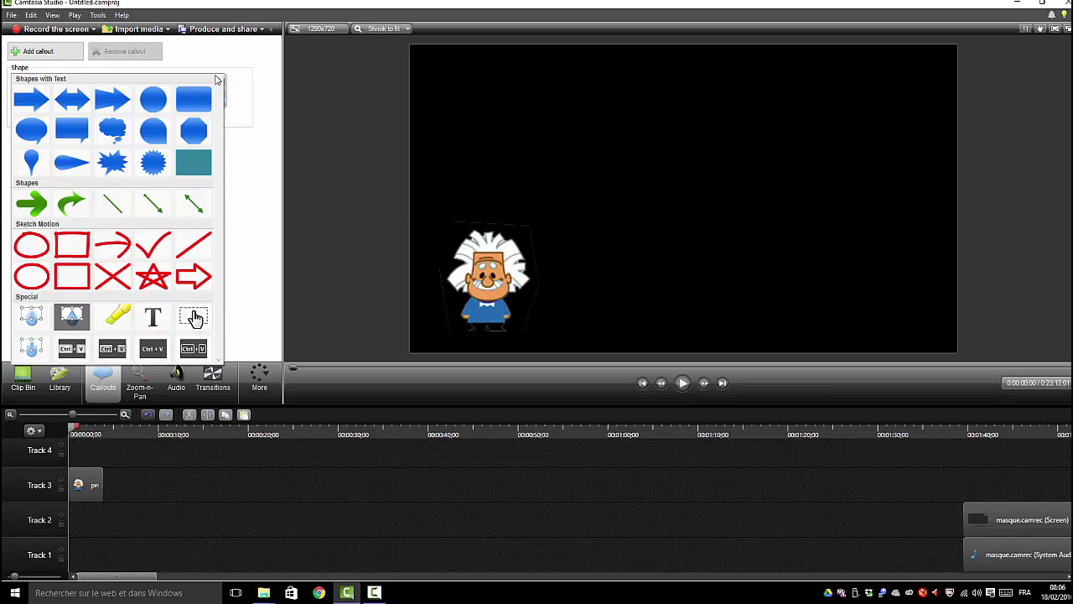
pyautogui.click(199, 167)
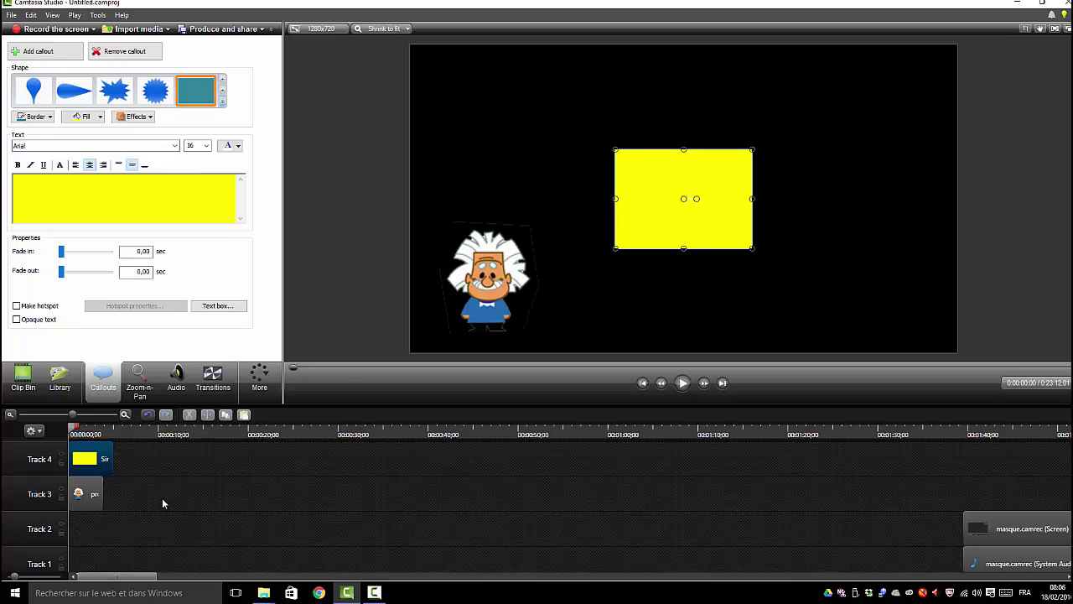
pyautogui.moveTo(109, 467); pyautogui.dragTo(84, 538)
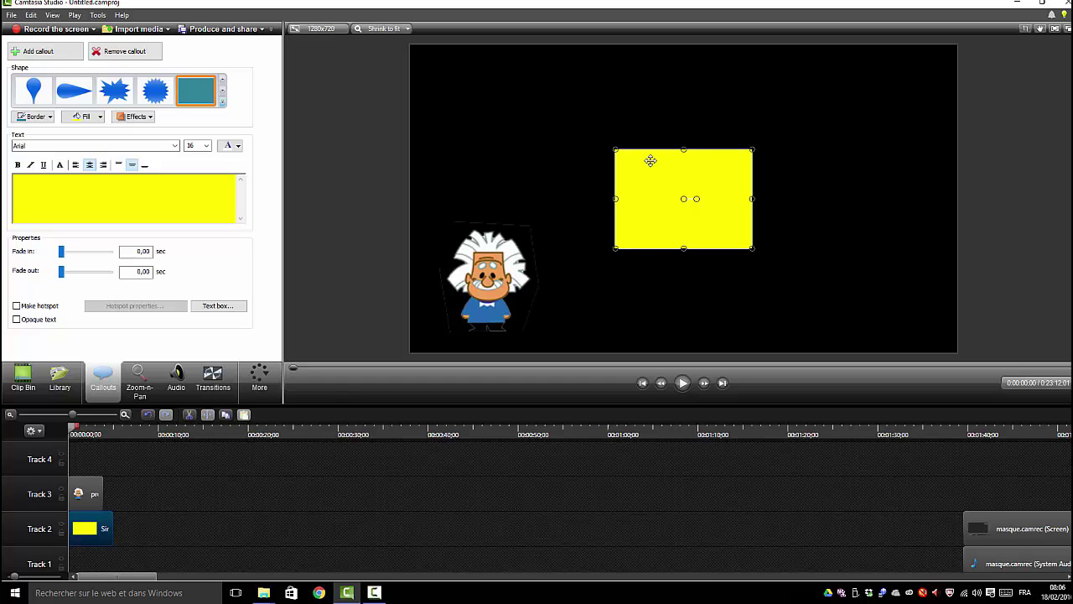
pyautogui.moveTo(657, 208); pyautogui.dragTo(451, 311)
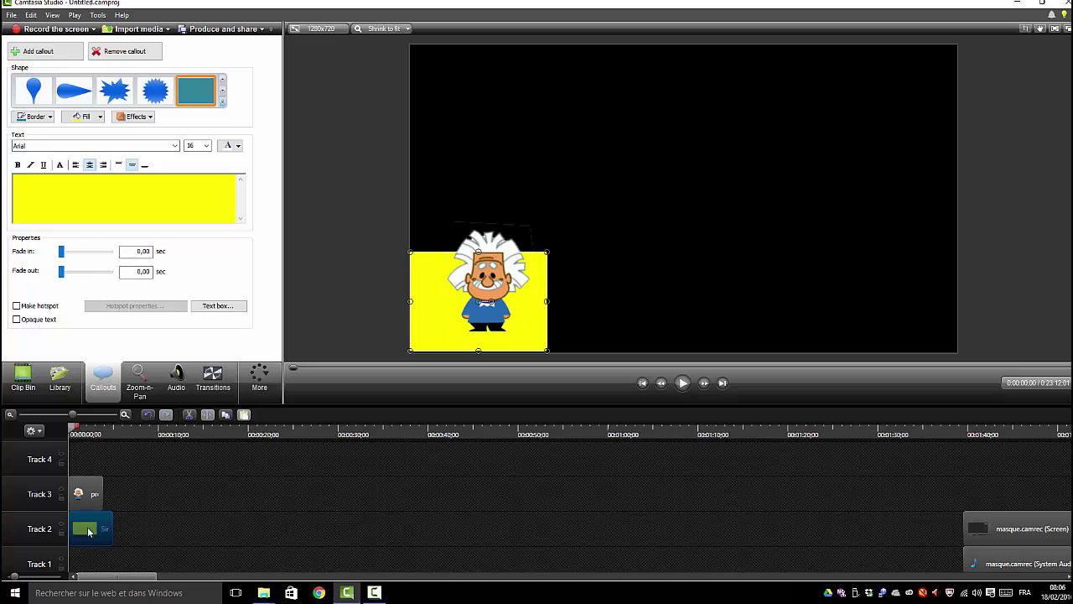
pyautogui.click(352, 300)
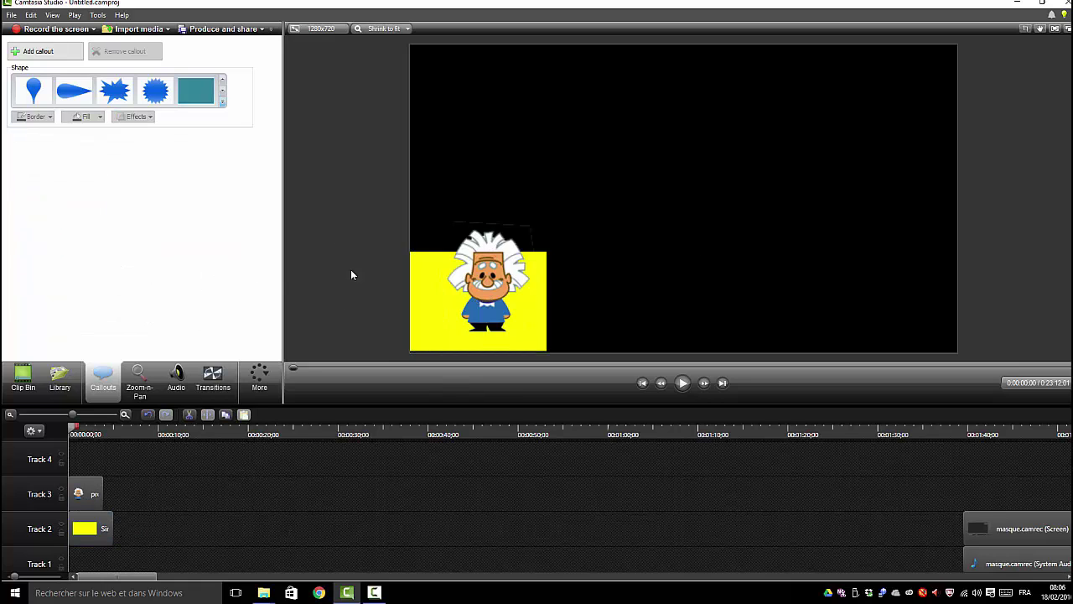
# Step: Duplicate the yellow rectangle callout and place the copy at the start of Track 1
pyautogui.click(90, 537)
pyautogui.click(91, 537)
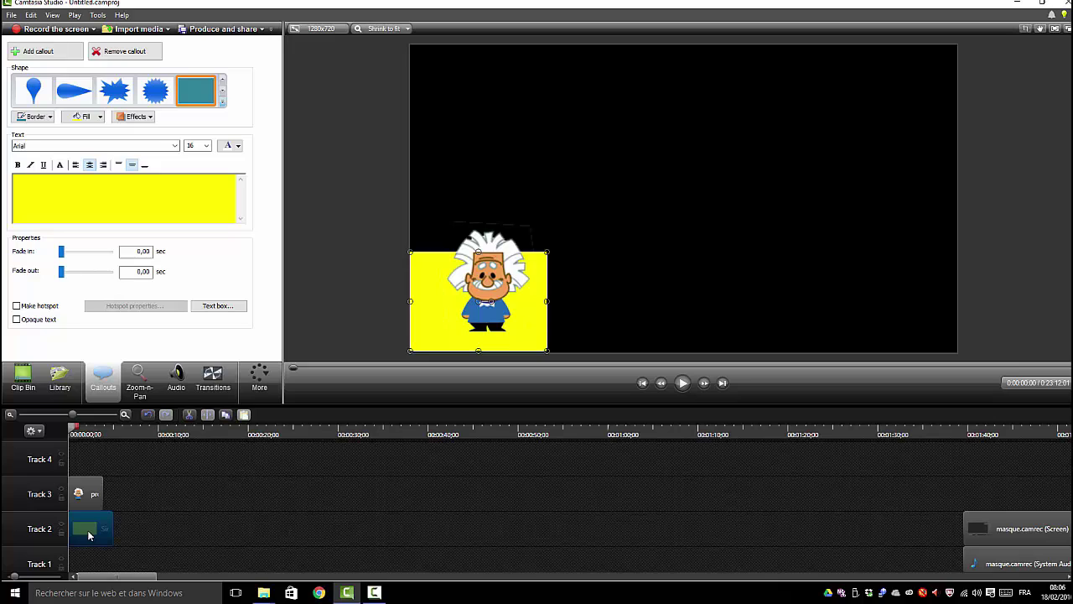
pyautogui.rightClick(88, 535)
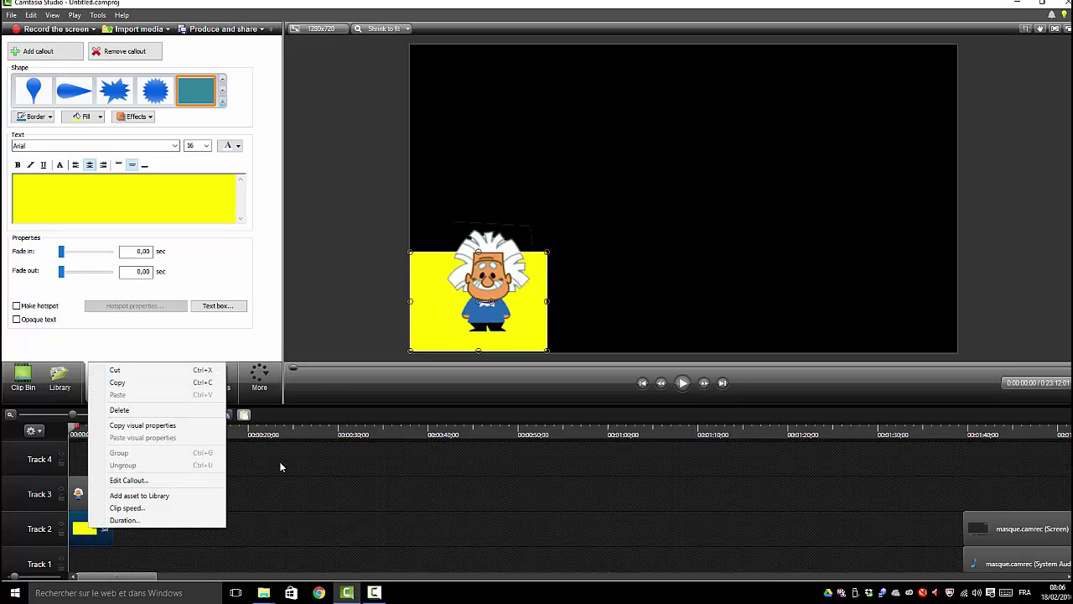
pyautogui.click(117, 383)
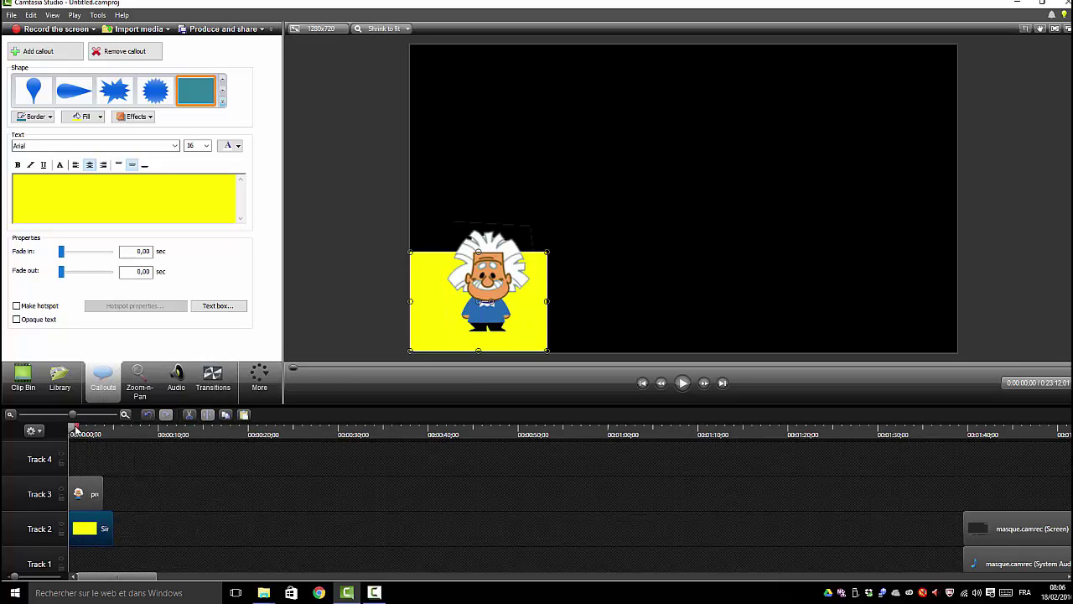
pyautogui.moveTo(147, 436); pyautogui.dragTo(138, 451)
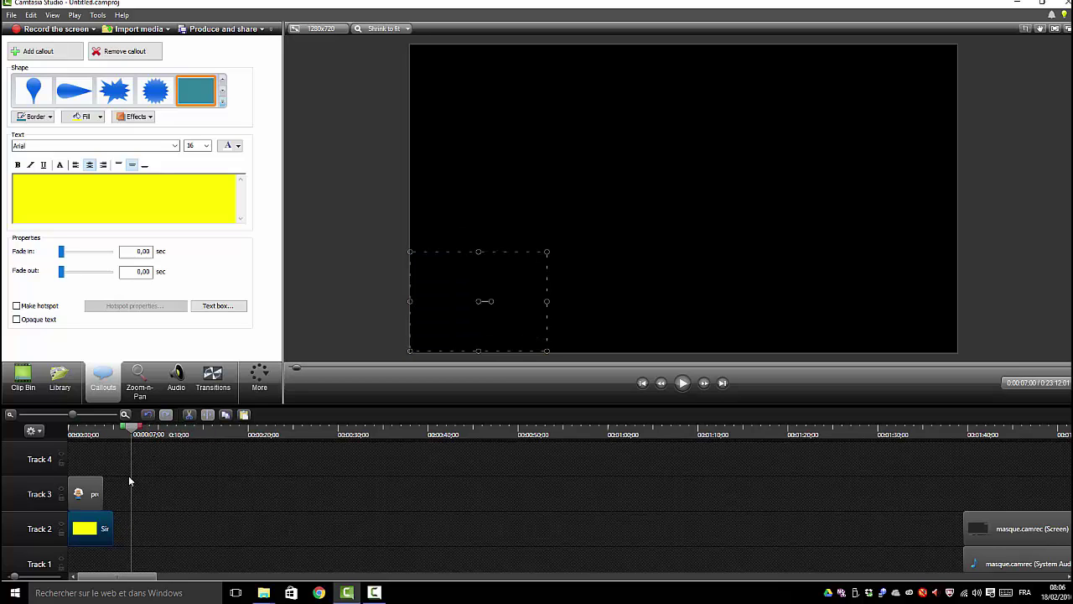
pyautogui.rightClick(134, 528)
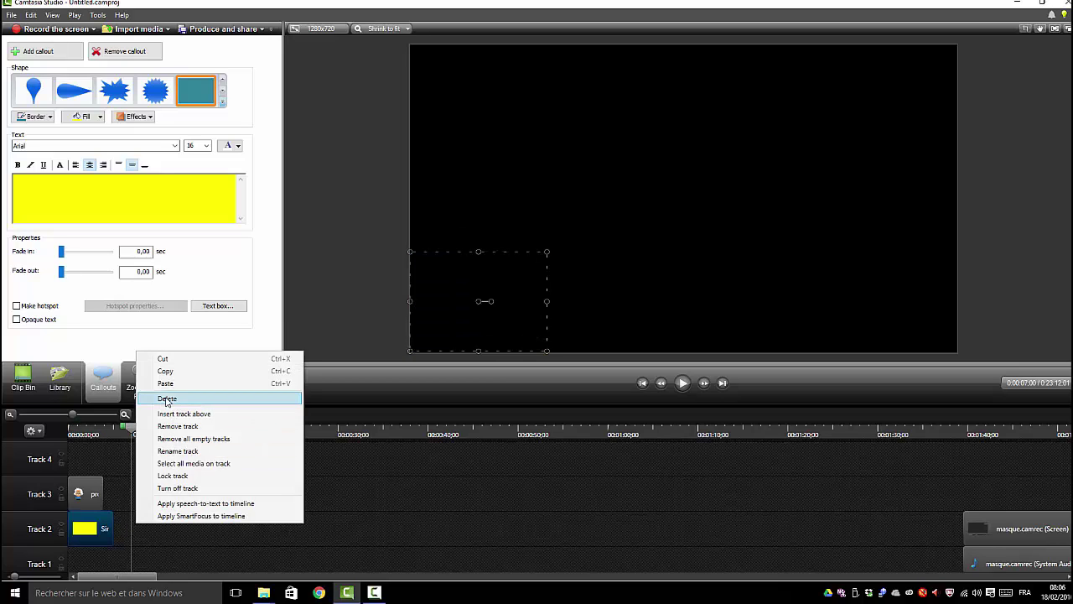
pyautogui.click(166, 384)
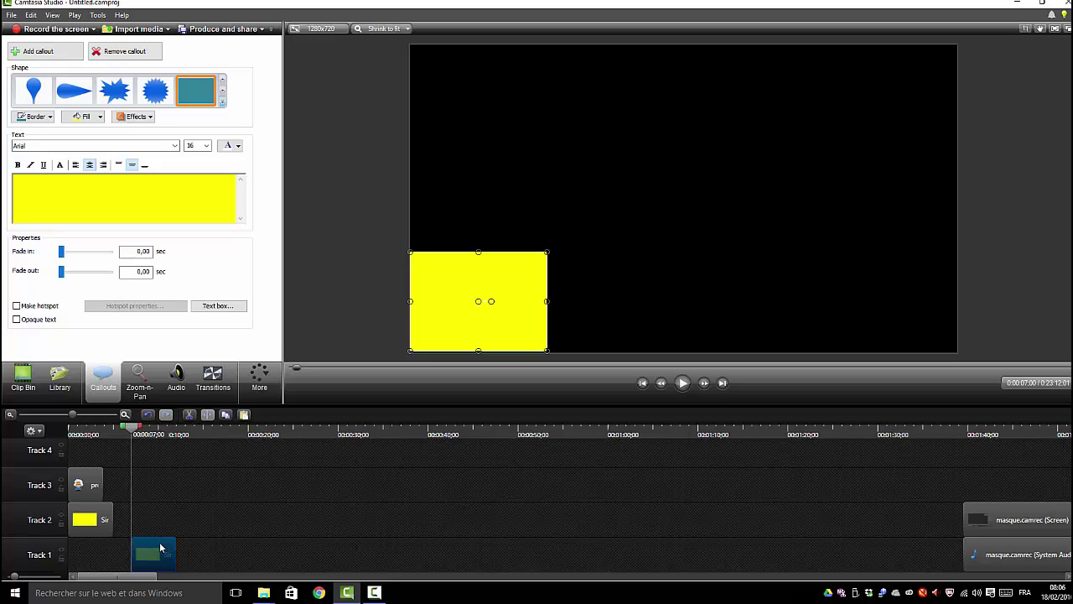
pyautogui.moveTo(159, 546); pyautogui.dragTo(94, 547)
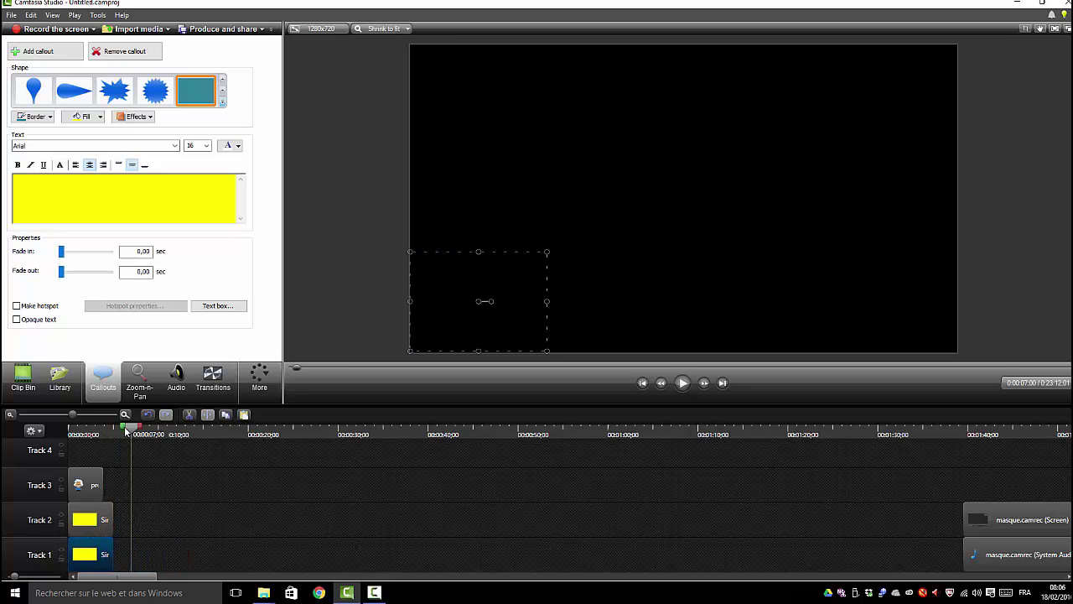
# Step: Shift the professor image slightly left to centre it horizontally over the yellow rectangle
pyautogui.moveTo(126, 430); pyautogui.dragTo(77, 432)
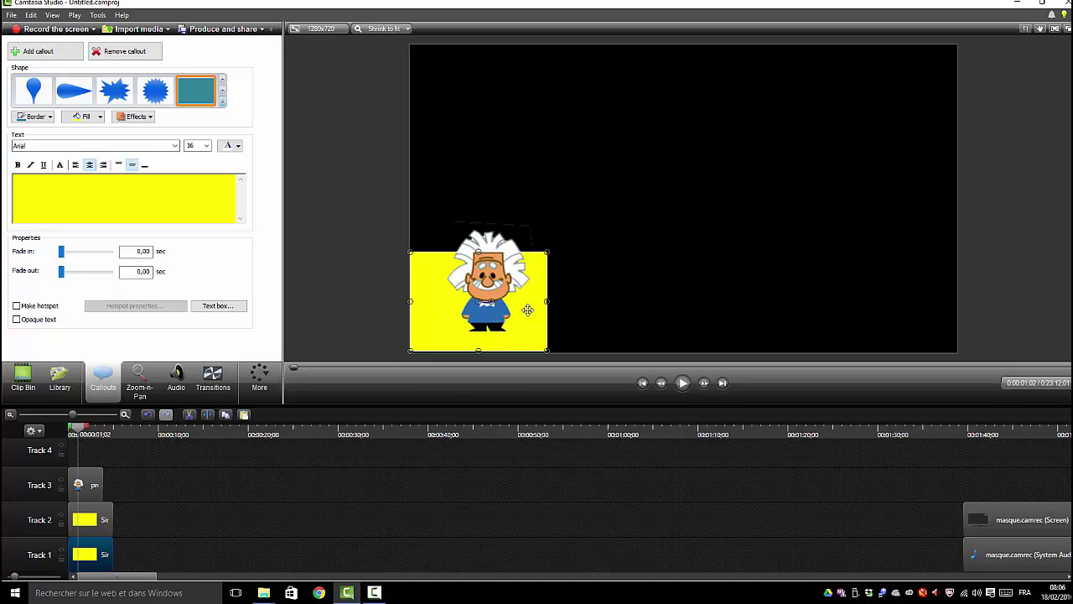
pyautogui.moveTo(528, 310)
pyautogui.mouseDown()
pyautogui.moveTo(646, 246)
pyautogui.moveTo(511, 324)
pyautogui.moveTo(509, 308)
pyautogui.mouseUp()
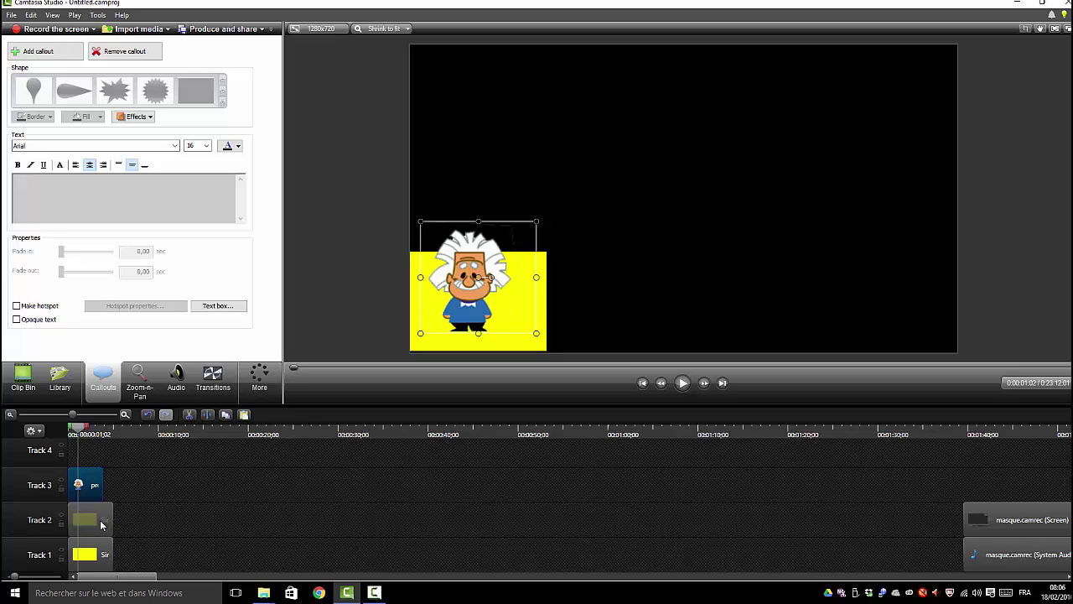
# Step: Enlarge the Track 2 rectangle callout to over twice its size and move it to the upper-right area of the canvas
pyautogui.click(101, 525)
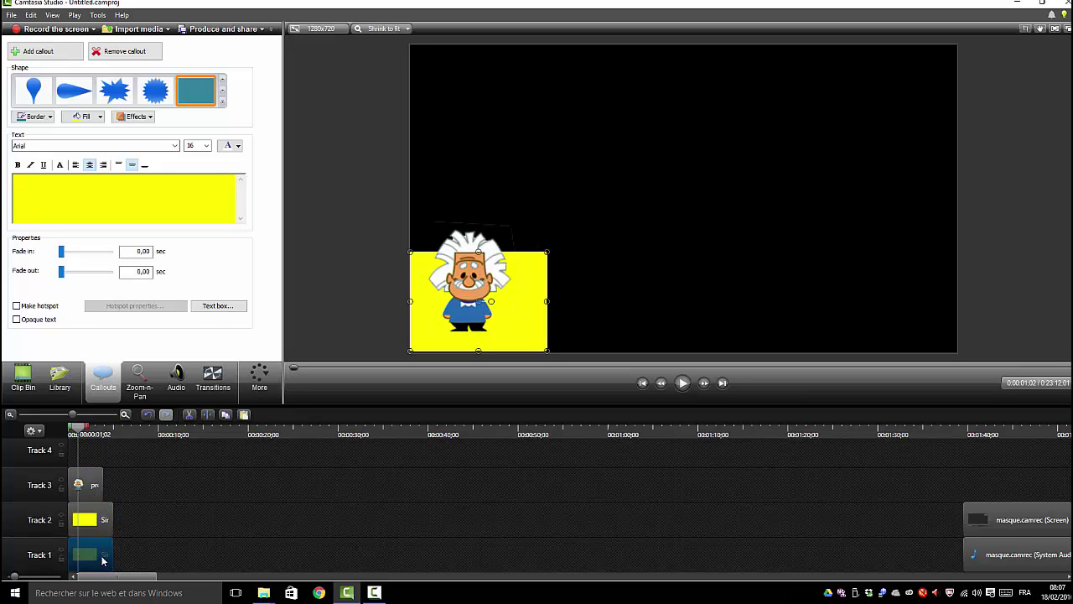
pyautogui.moveTo(102, 560); pyautogui.dragTo(102, 558)
pyautogui.moveTo(537, 271); pyautogui.dragTo(842, 40)
pyautogui.moveTo(757, 183); pyautogui.dragTo(726, 208)
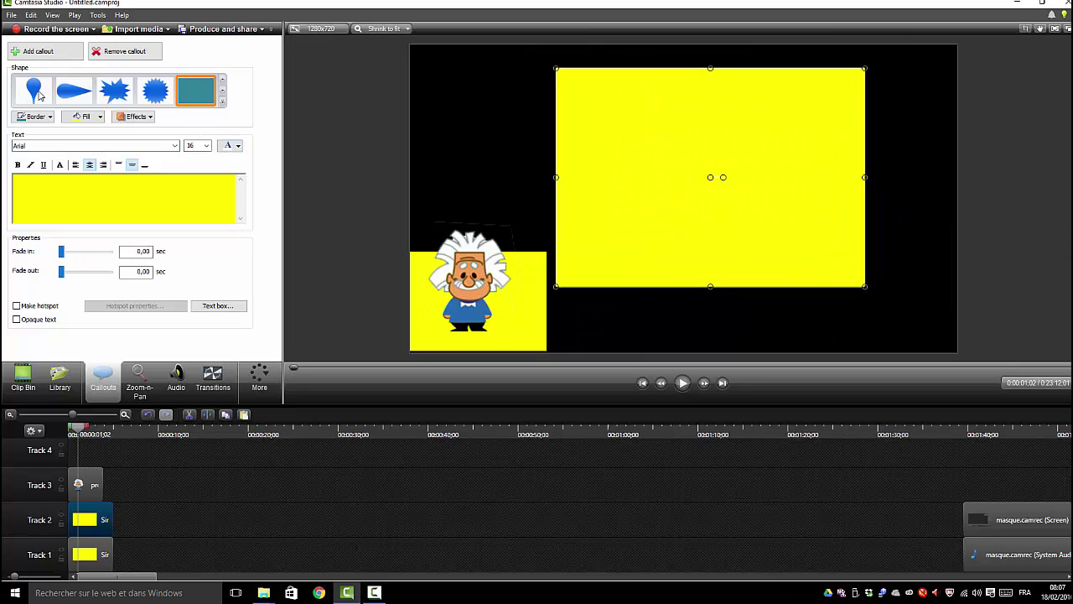
# Step: Fill the large Track 2 rectangle callout with red and give it a thin coloured border
pyautogui.click(99, 117)
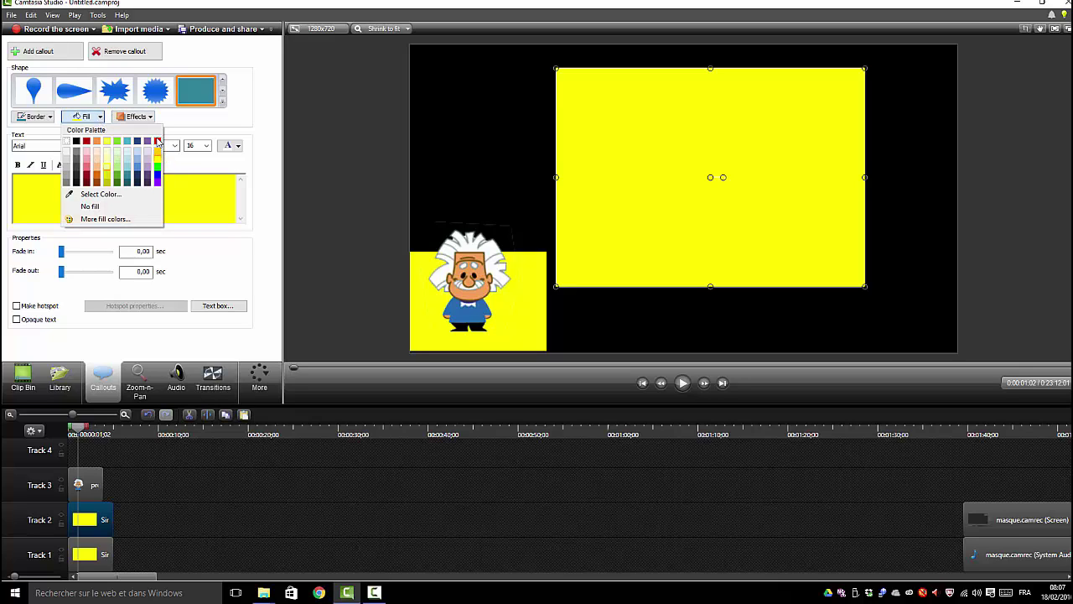
pyautogui.click(156, 141)
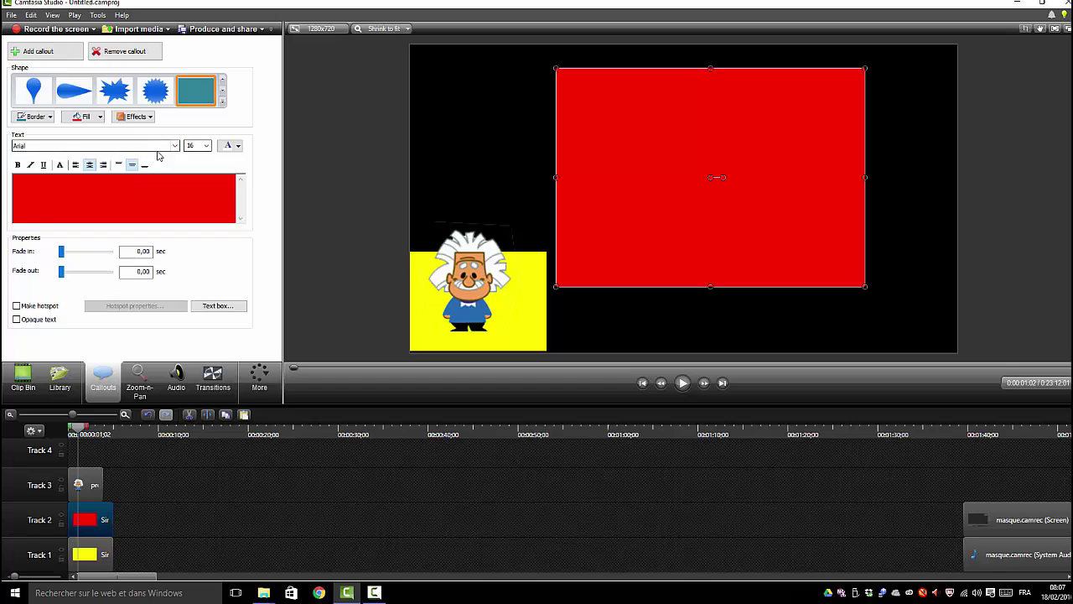
pyautogui.click(51, 118)
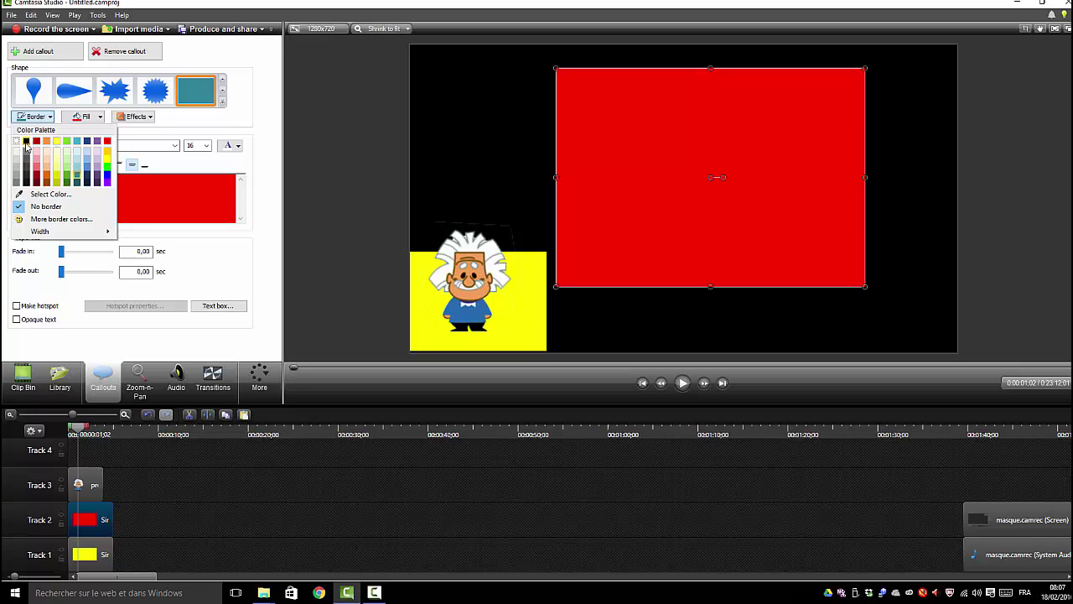
pyautogui.click(107, 154)
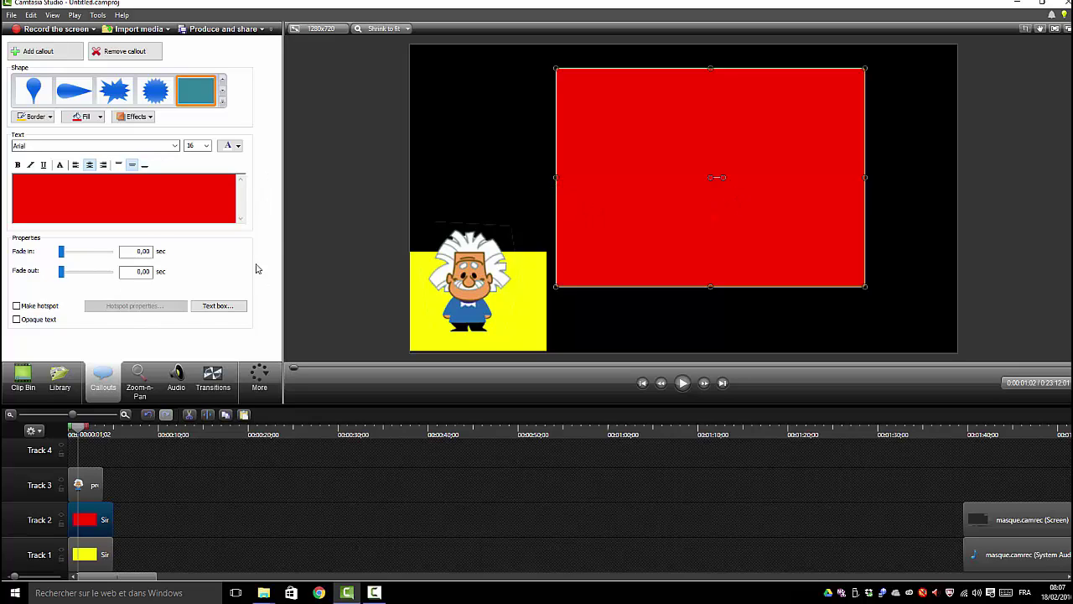
# Step: Set the red rectangle callout's fade in to 1.57 seconds and its fade out to 5.00 seconds
pyautogui.moveTo(61, 251); pyautogui.dragTo(72, 251)
pyautogui.click(62, 271)
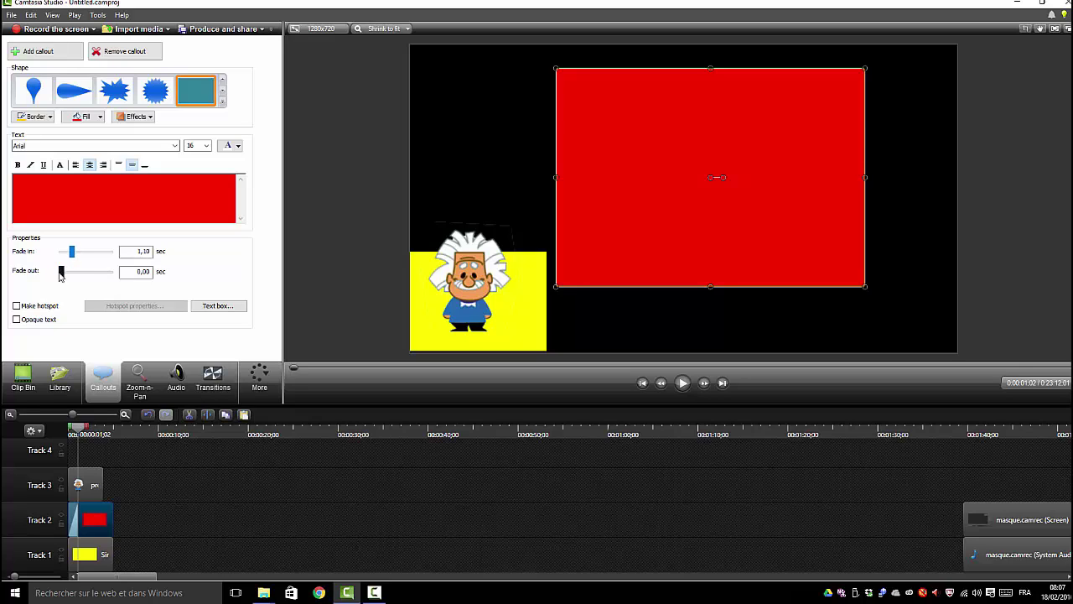
pyautogui.moveTo(71, 256)
pyautogui.mouseDown()
pyautogui.moveTo(112, 255)
pyautogui.moveTo(53, 253)
pyautogui.mouseUp()
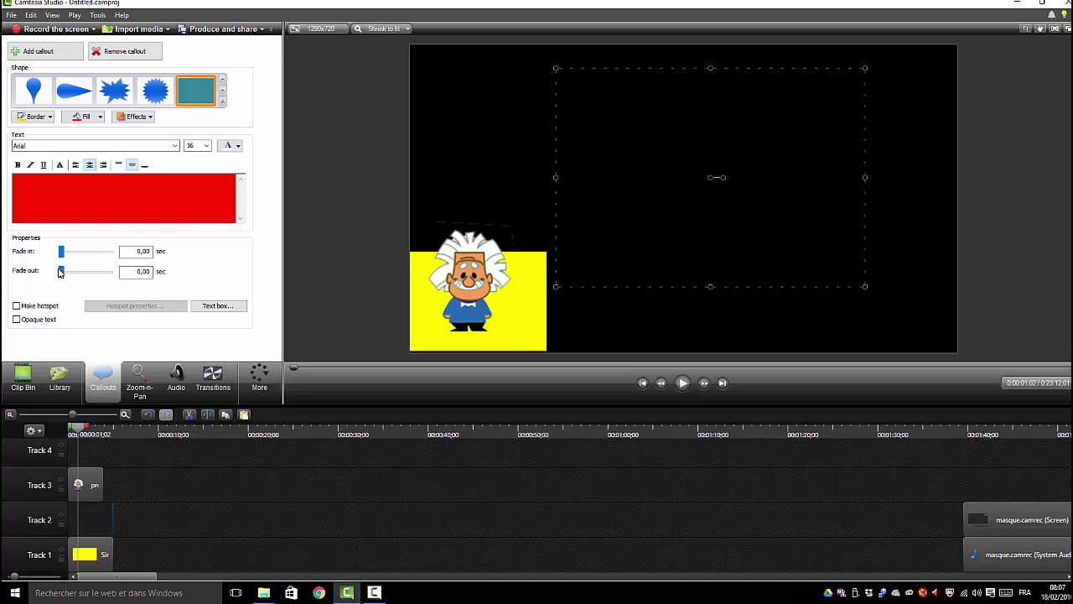
pyautogui.moveTo(67, 260); pyautogui.dragTo(76, 260)
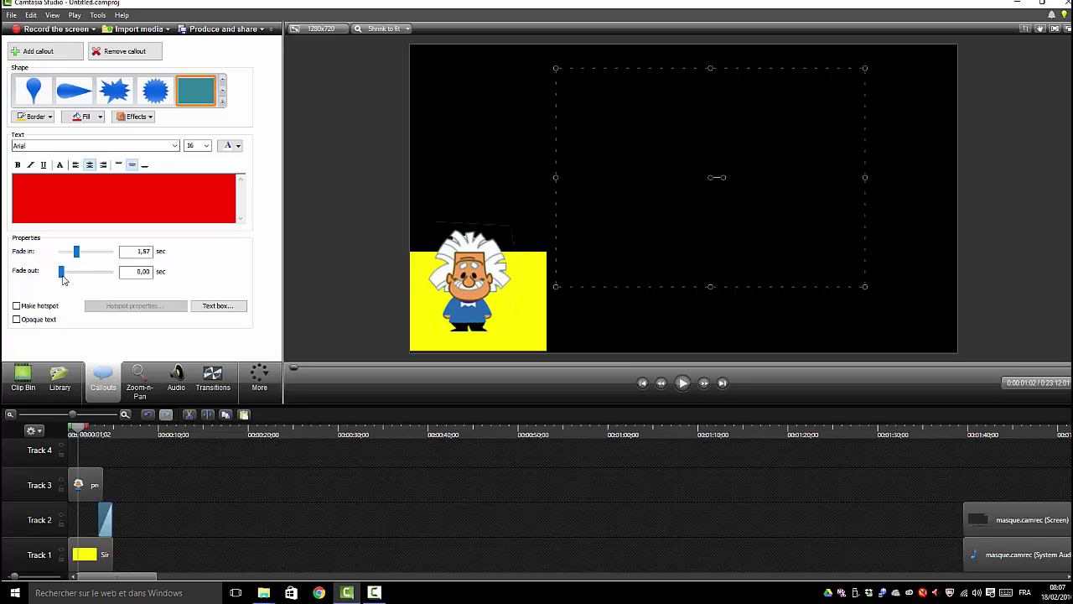
pyautogui.moveTo(61, 275); pyautogui.dragTo(111, 280)
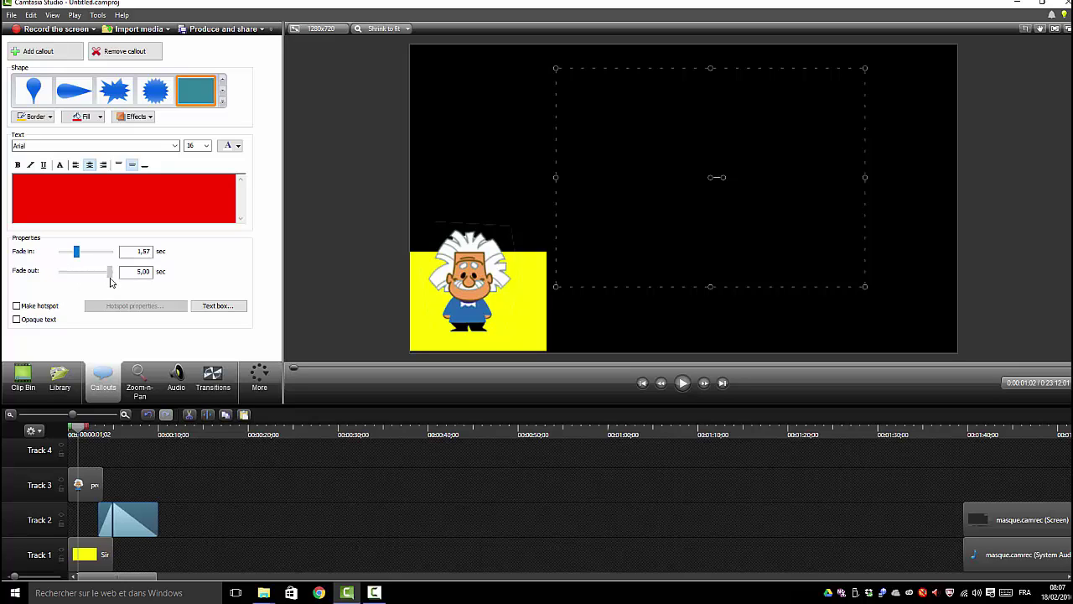
# Step: Move the red rectangle callout back to the start of Track 2 and preview its fade-in at 0:00:00;23
pyautogui.moveTo(78, 433); pyautogui.dragTo(63, 388)
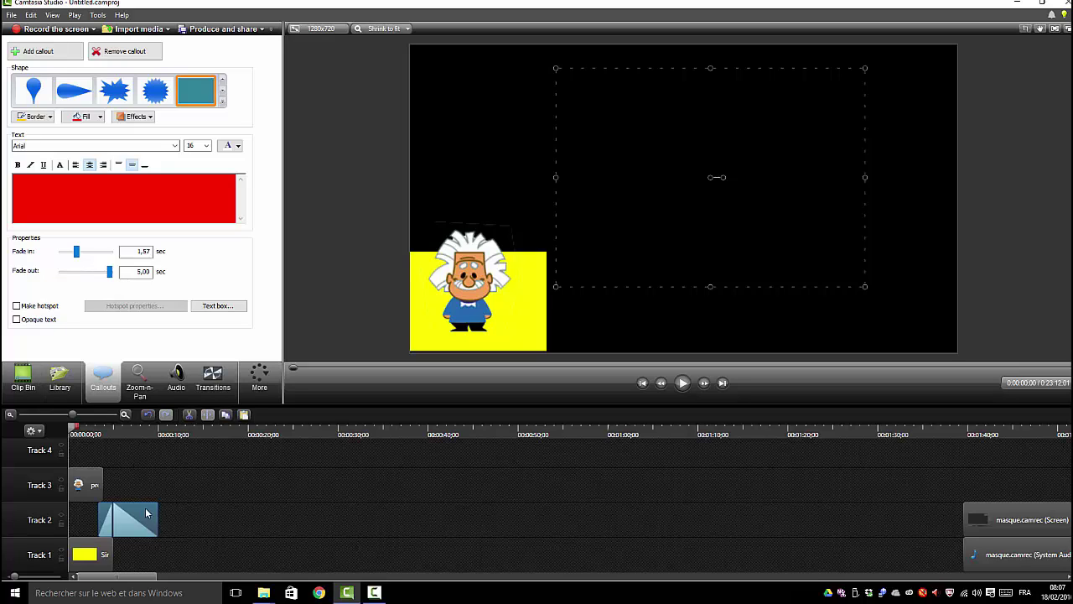
pyautogui.moveTo(146, 513); pyautogui.dragTo(114, 513)
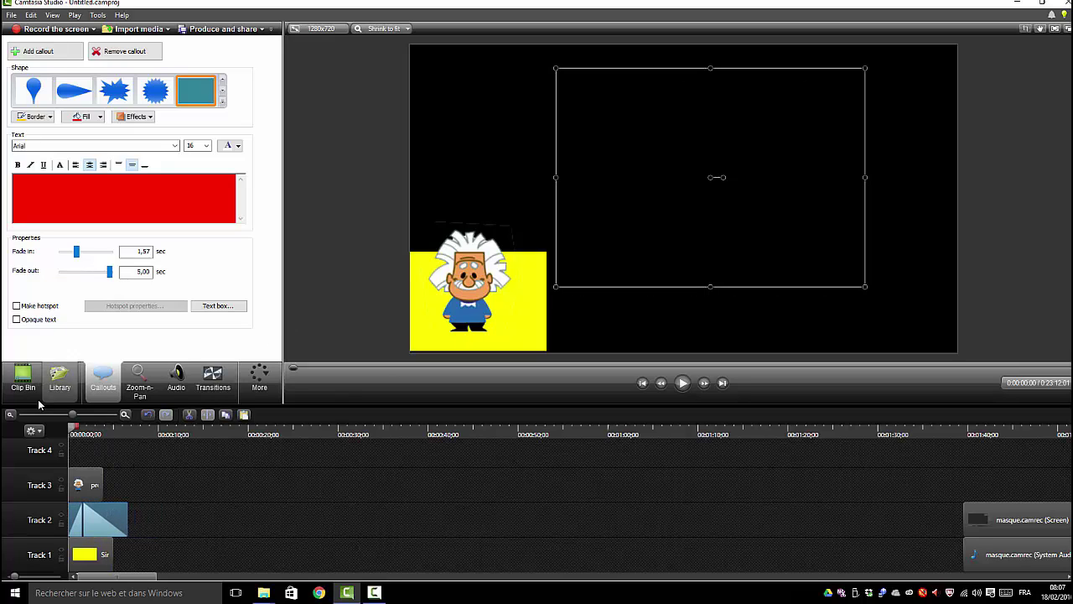
pyautogui.moveTo(74, 429); pyautogui.dragTo(80, 454)
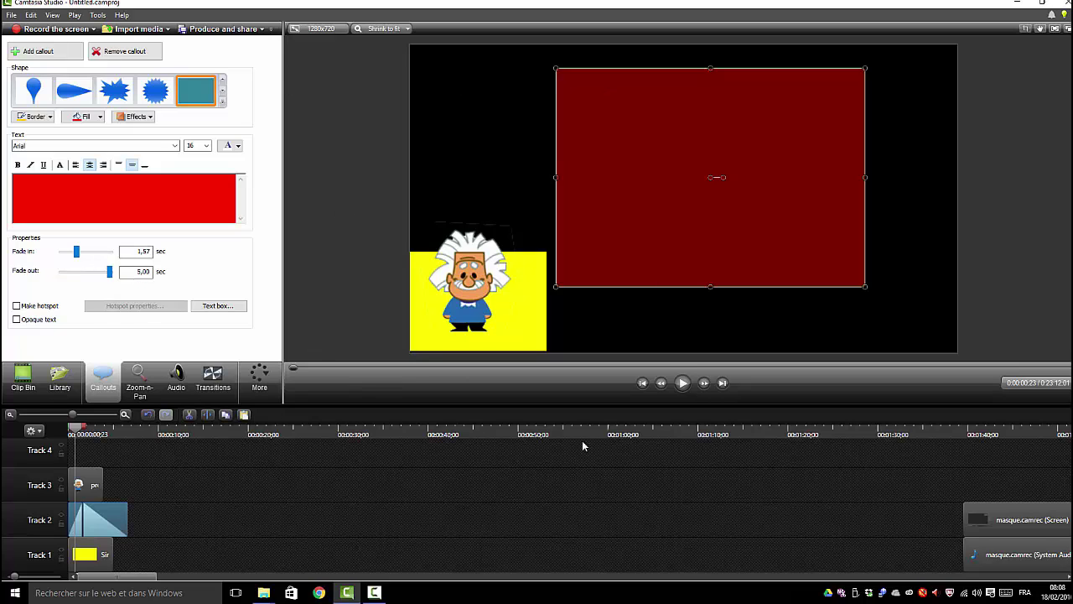
# Step: Reposition the professor image slightly to the right over the yellow rectangle
pyautogui.moveTo(460, 250)
pyautogui.mouseDown()
pyautogui.moveTo(469, 206)
pyautogui.moveTo(449, 128)
pyautogui.moveTo(471, 243)
pyautogui.moveTo(468, 231)
pyautogui.mouseUp()
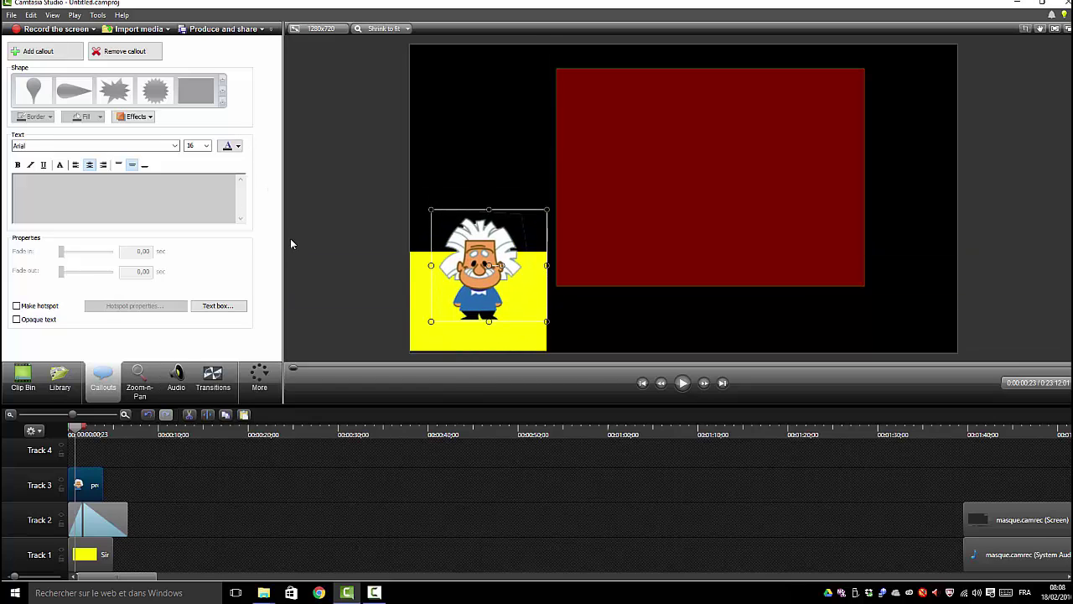
pyautogui.moveTo(489, 241)
pyautogui.mouseDown()
pyautogui.moveTo(474, 242)
pyautogui.moveTo(487, 253)
pyautogui.mouseUp()
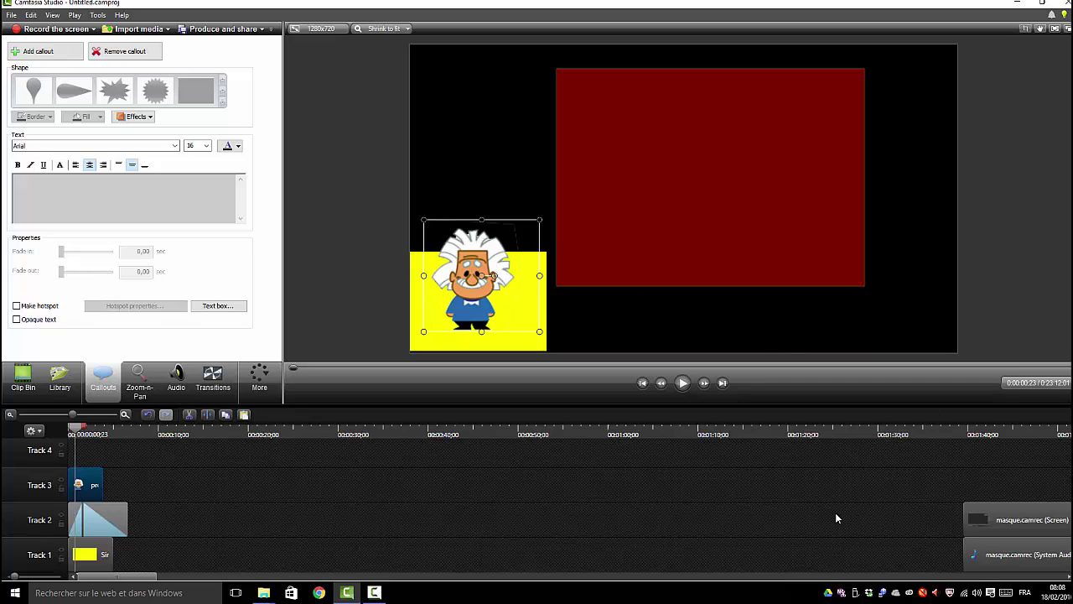
# Step: Move the linked masque.camrec screen and audio clips so they start directly after the red callout on Track 2
pyautogui.click(1000, 515)
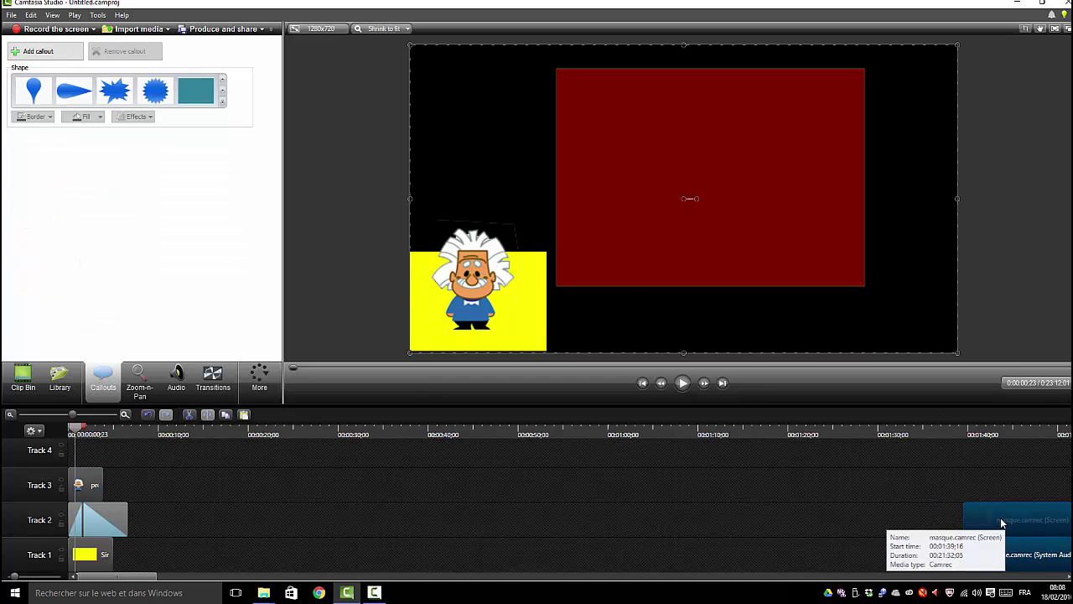
pyautogui.moveTo(999, 522); pyautogui.dragTo(164, 528)
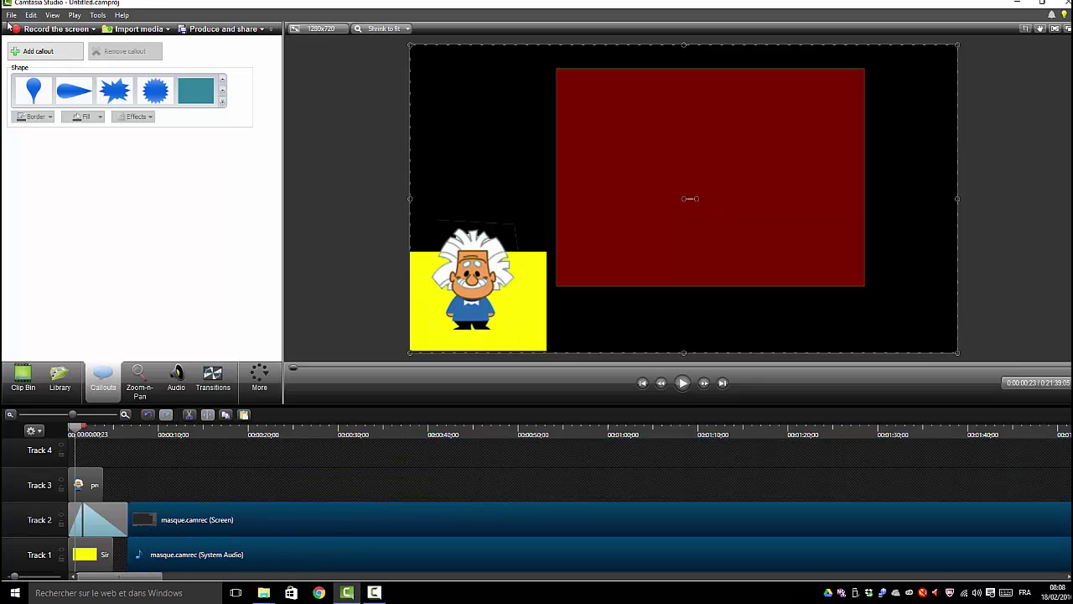
# Step: Add the Bare Knuckles Intro music from the library at the start of Track 4 and play back the opening
pyautogui.click(60, 376)
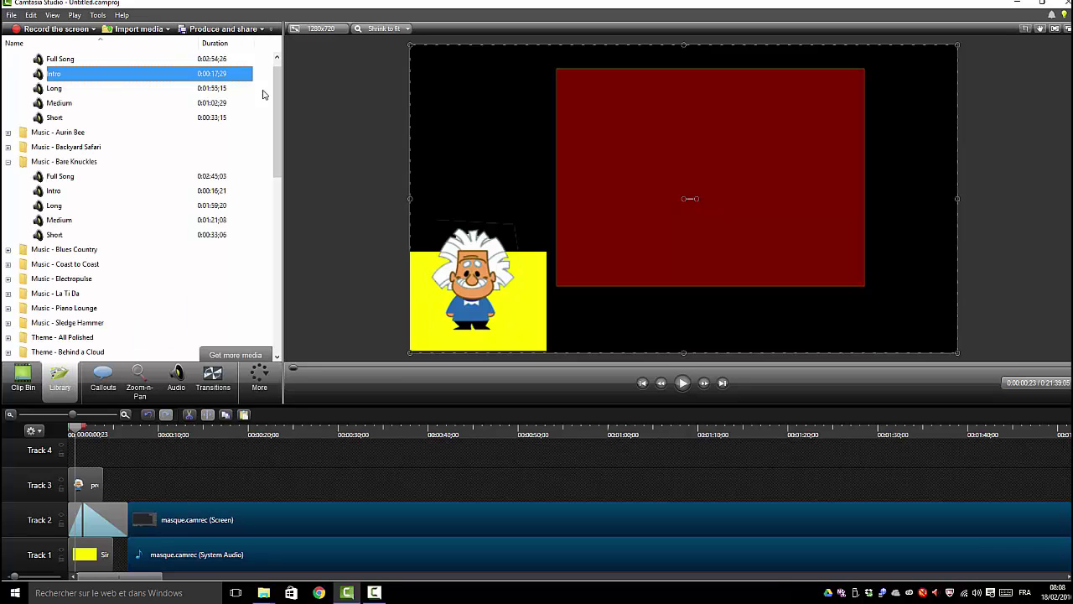
pyautogui.click(213, 193)
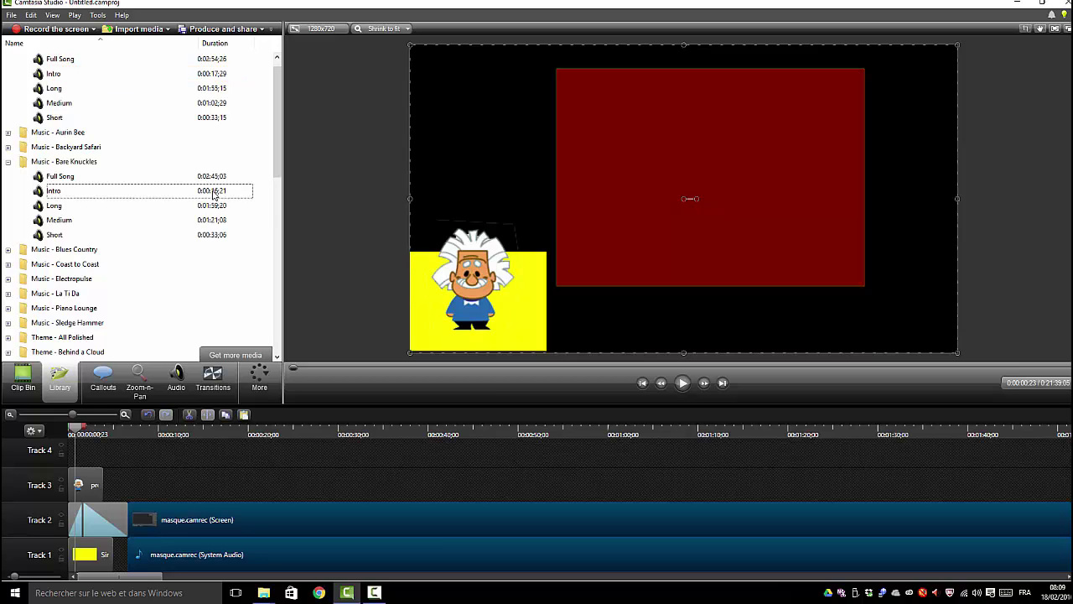
pyautogui.moveTo(213, 192); pyautogui.dragTo(282, 151)
pyautogui.click(242, 339)
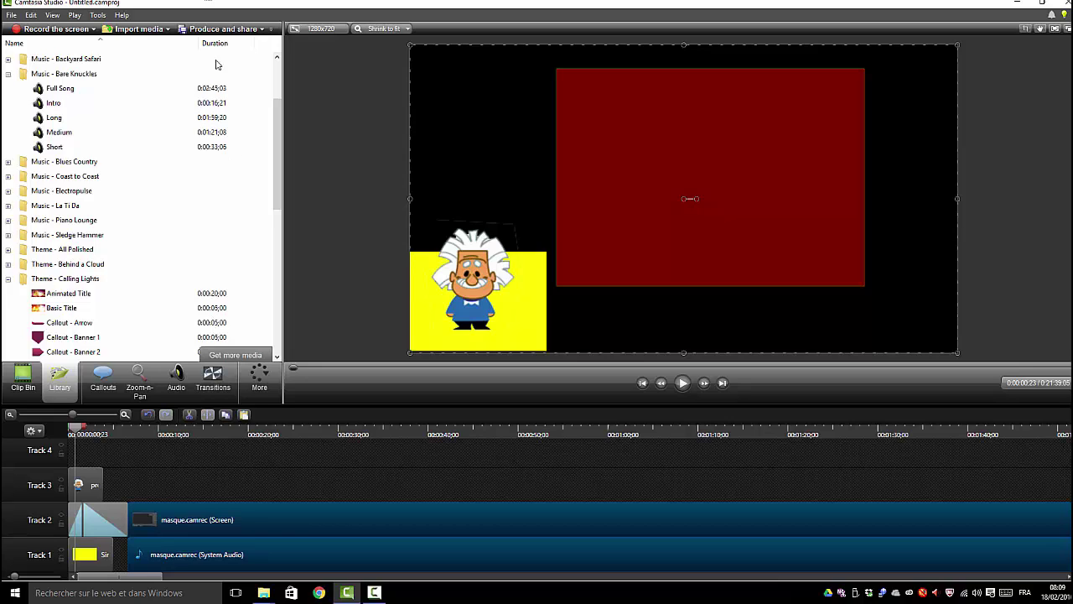
pyautogui.click(211, 105)
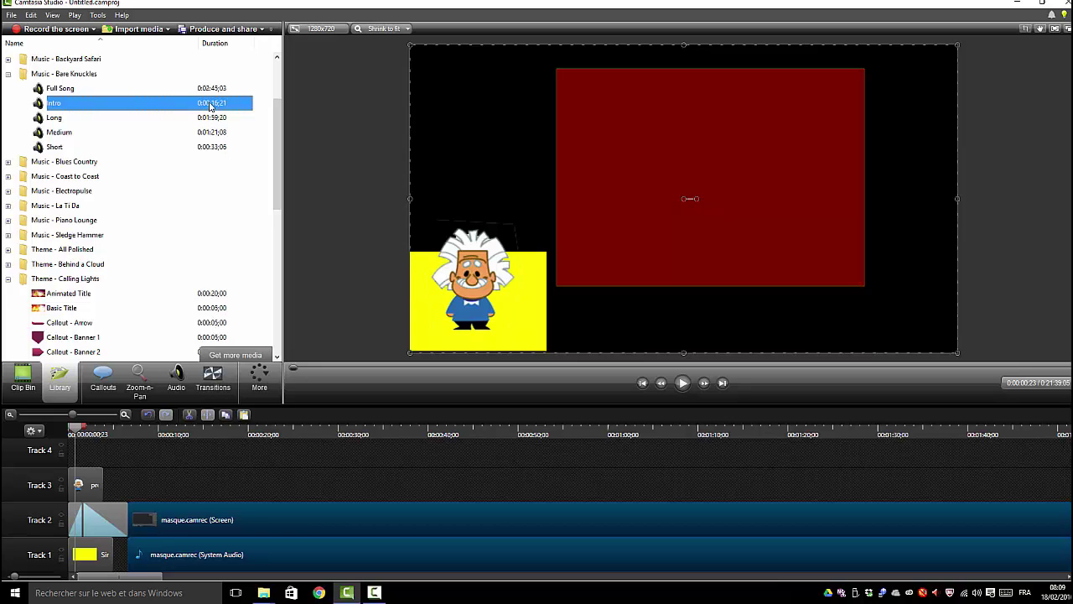
pyautogui.moveTo(215, 104); pyautogui.dragTo(147, 176)
pyautogui.moveTo(82, 453); pyautogui.dragTo(82, 453)
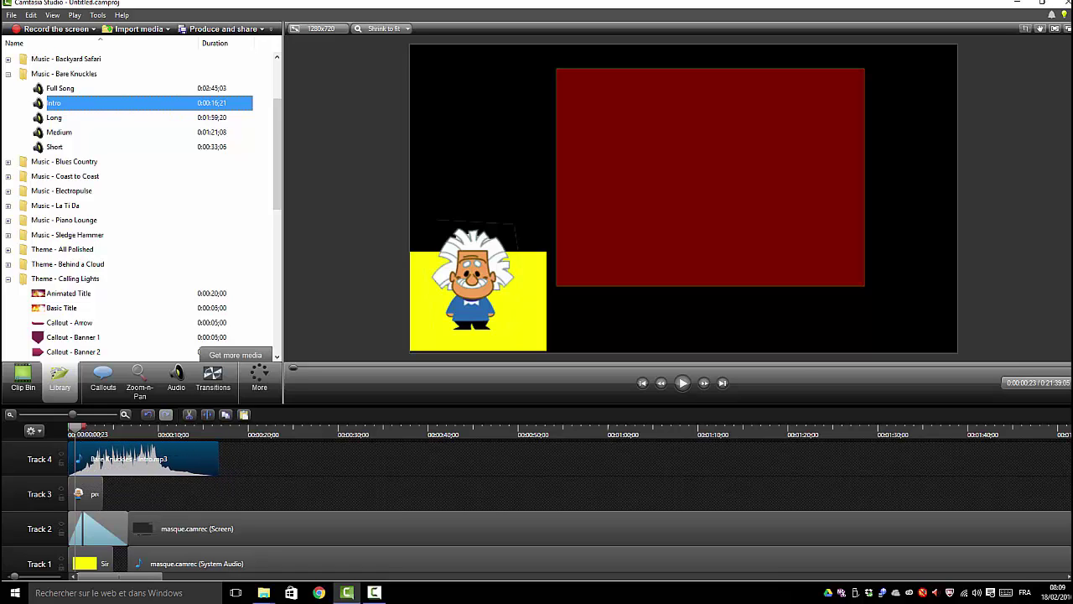
pyautogui.click(682, 383)
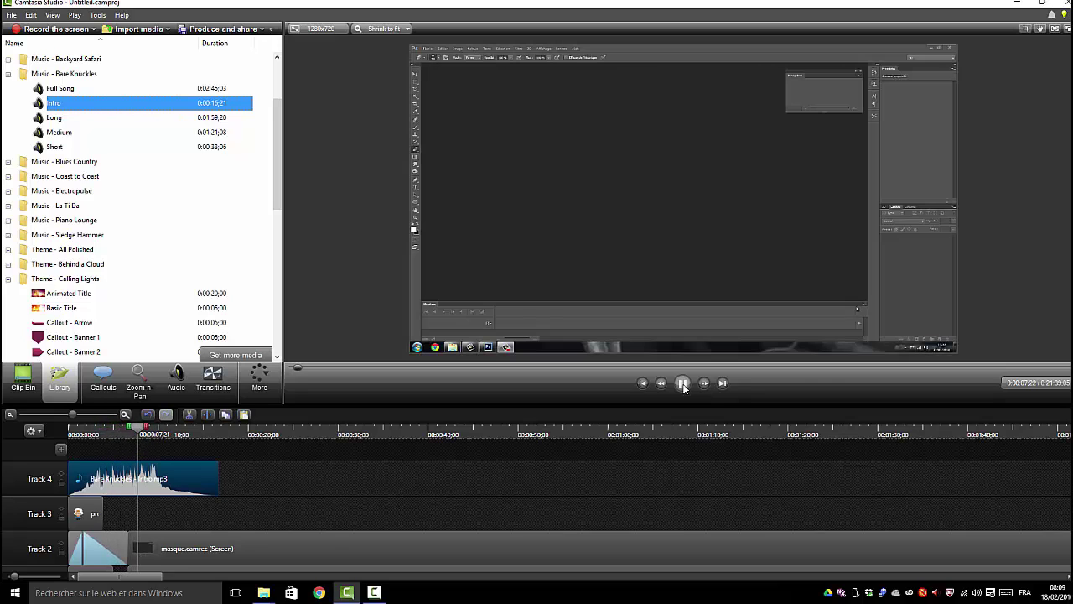
pyautogui.click(683, 383)
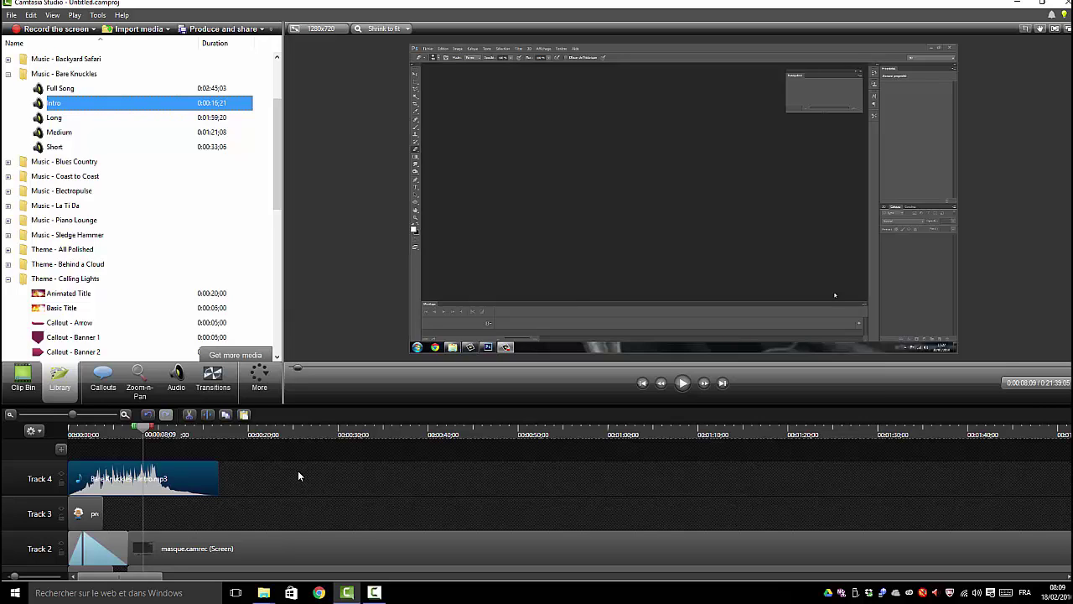
# Step: Add a text callout at 0:00:03;26 on Track 5 and enlarge it to cover most of the red rectangle
pyautogui.moveTo(145, 430); pyautogui.dragTo(104, 437)
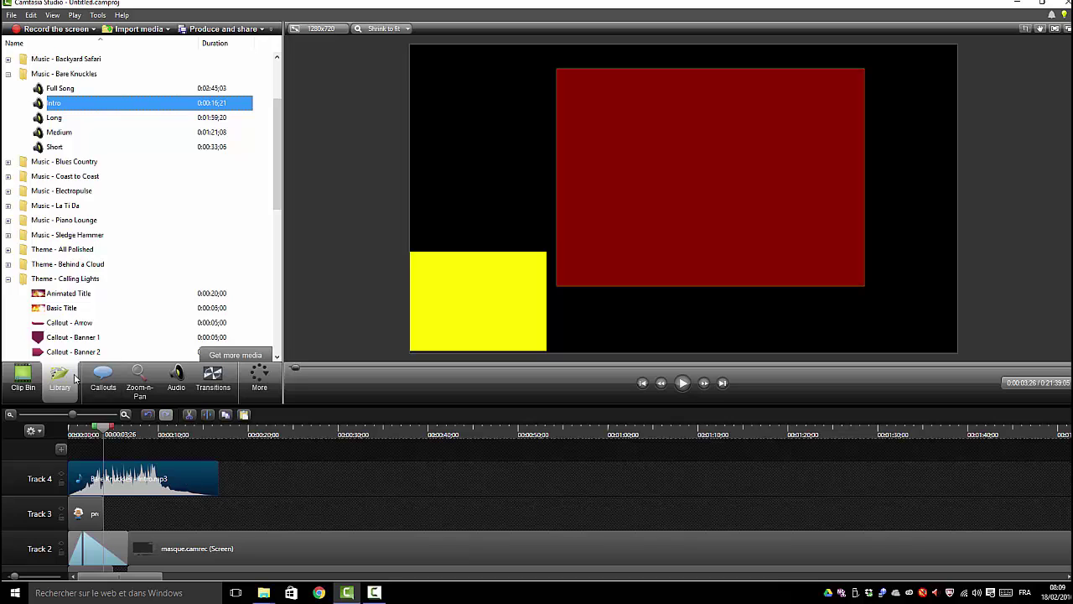
pyautogui.click(103, 378)
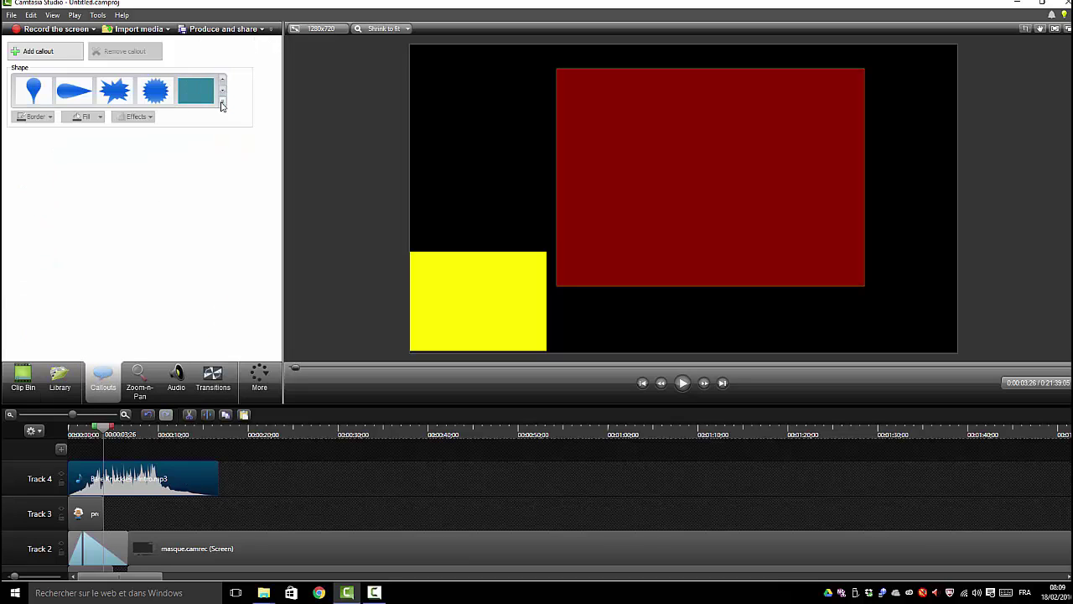
pyautogui.click(273, 486)
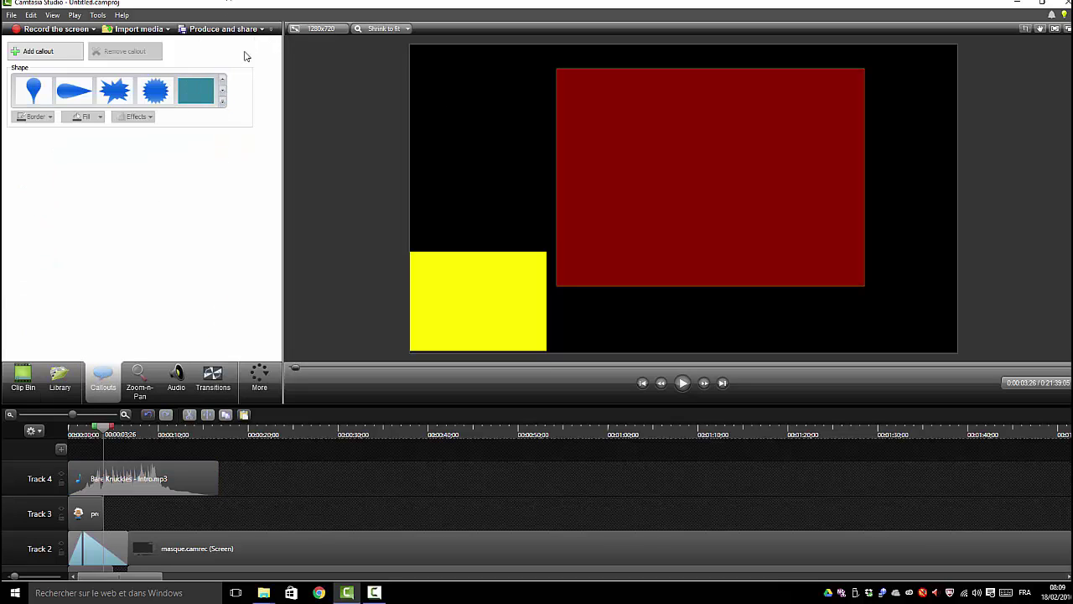
pyautogui.click(222, 102)
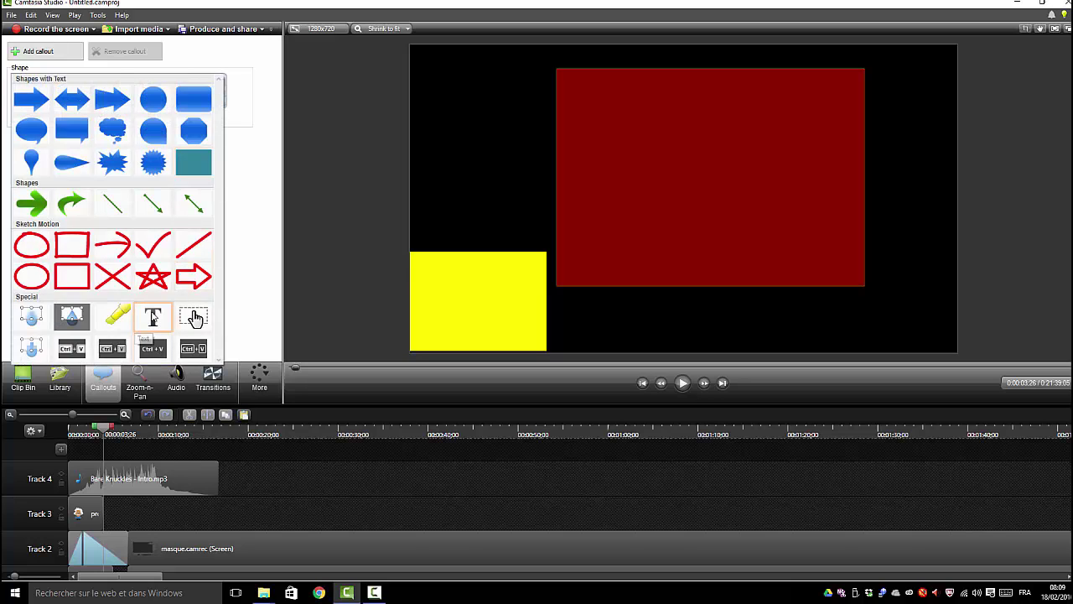
pyautogui.click(153, 314)
pyautogui.moveTo(702, 179); pyautogui.dragTo(725, 136)
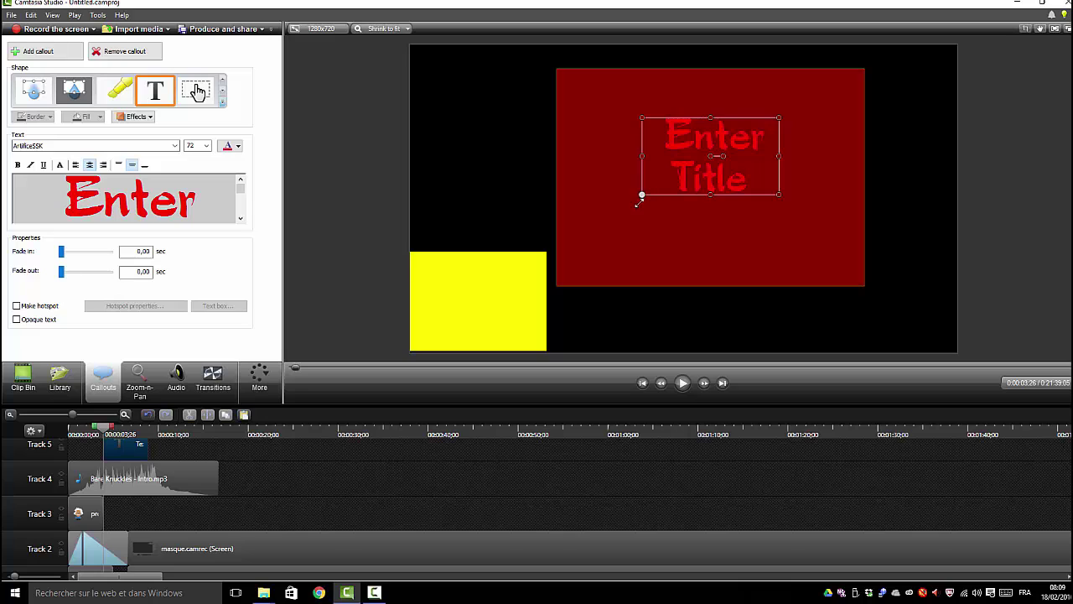
pyautogui.moveTo(641, 195); pyautogui.dragTo(583, 253)
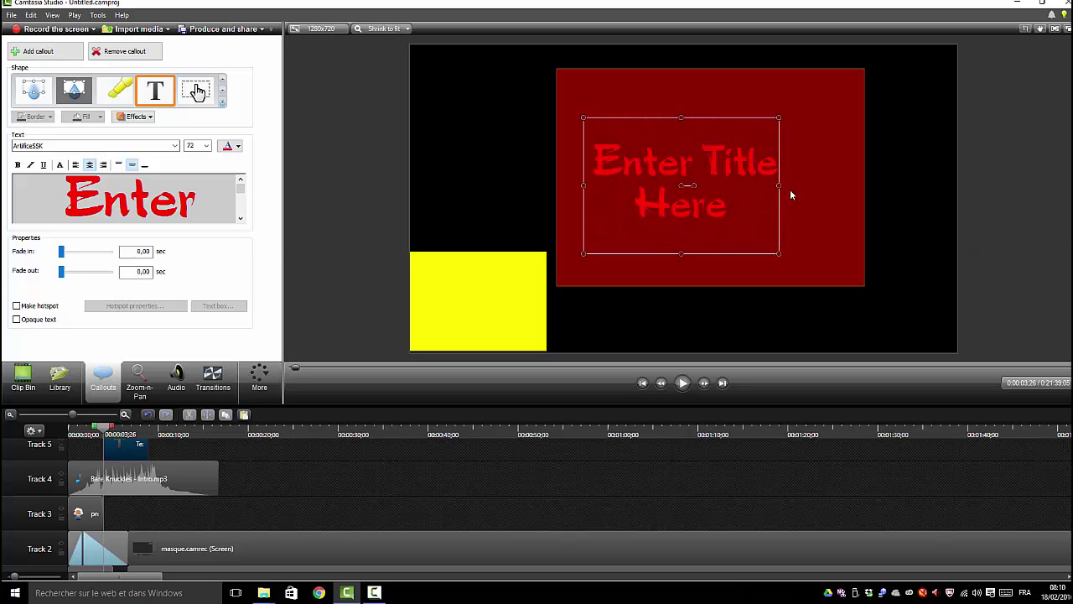
pyautogui.moveTo(779, 185); pyautogui.dragTo(831, 185)
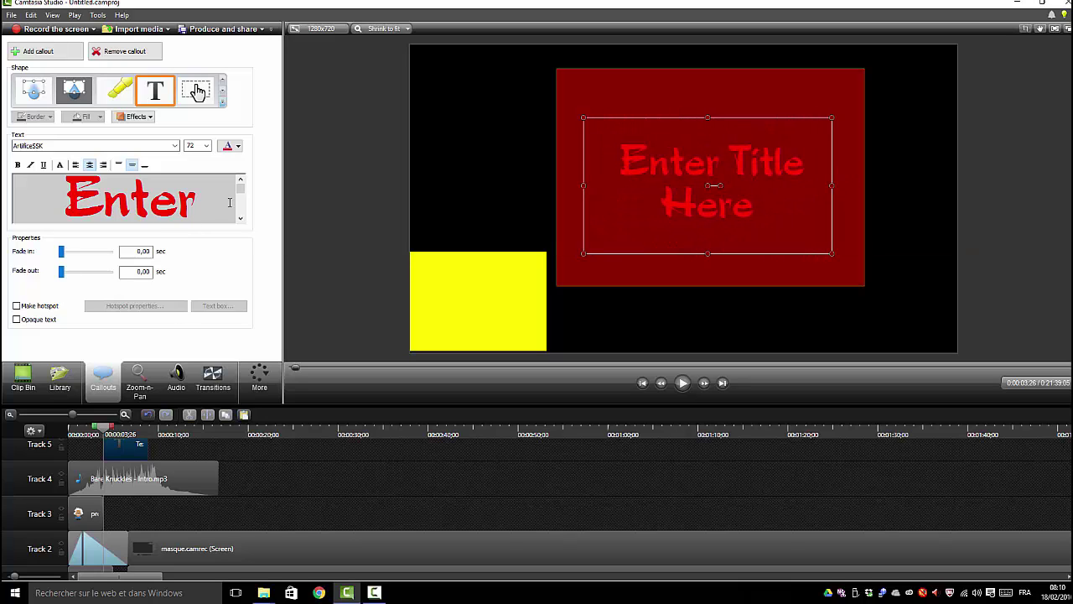
# Step: Change the colour of the "Enter Title Here" text to white
pyautogui.click(238, 145)
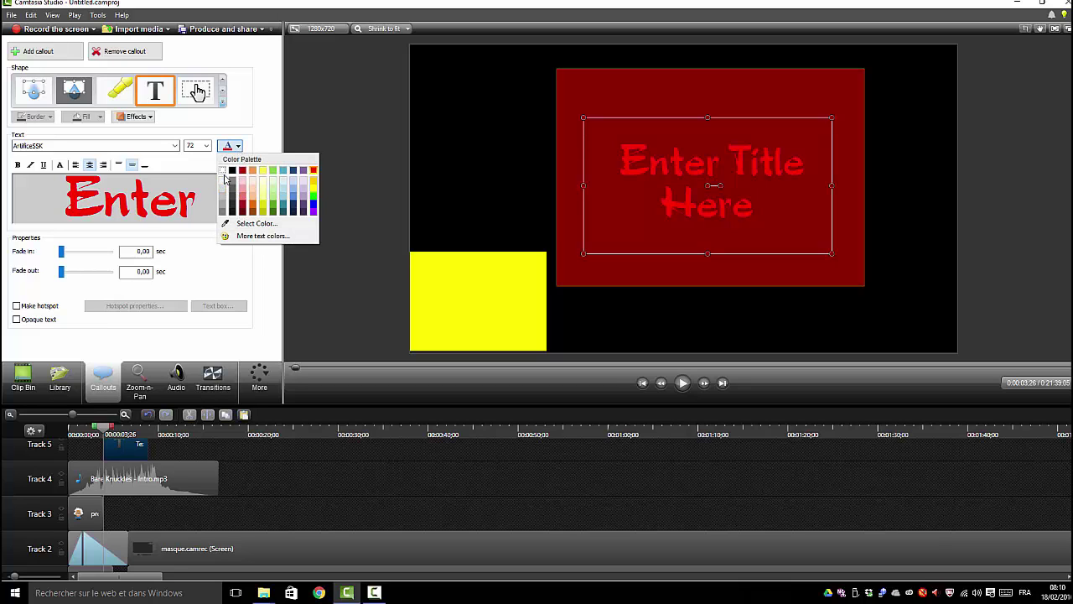
pyautogui.click(223, 164)
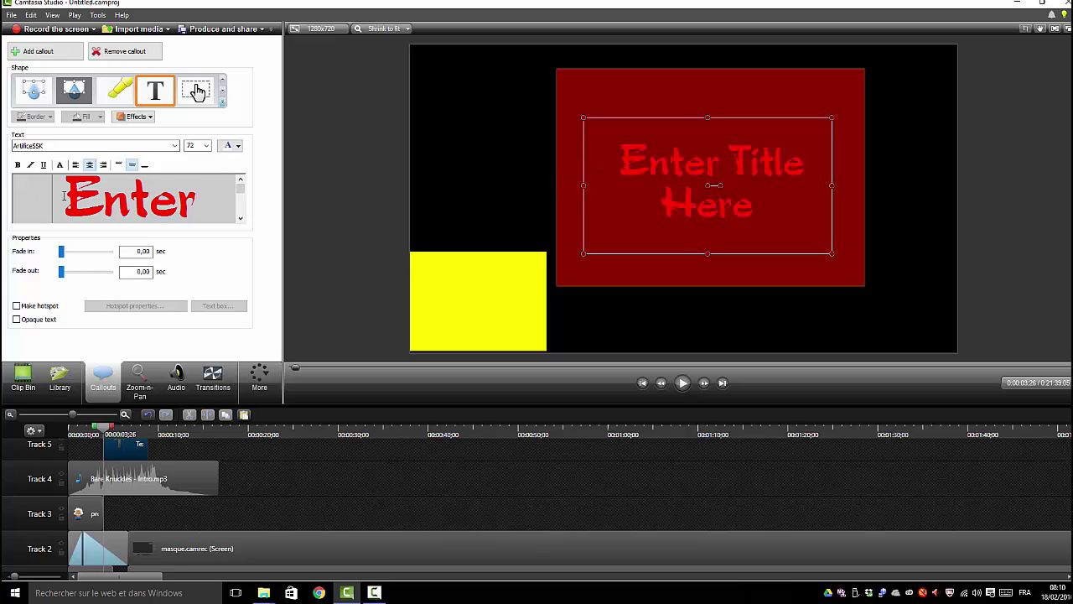
pyautogui.moveTo(63, 198); pyautogui.dragTo(203, 241)
pyautogui.moveTo(241, 193); pyautogui.dragTo(50, 164)
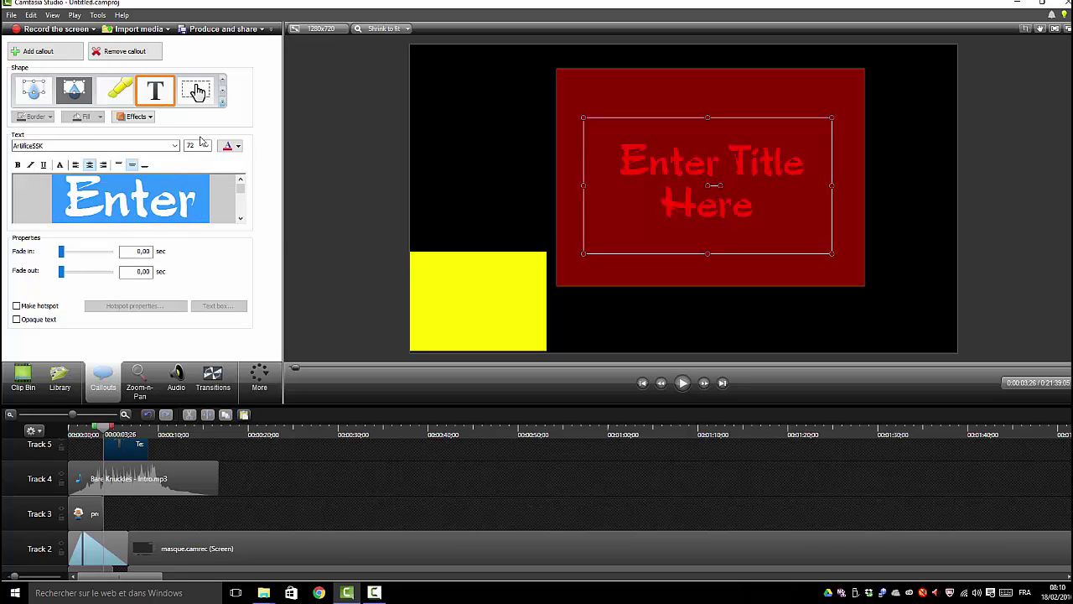
pyautogui.click(235, 147)
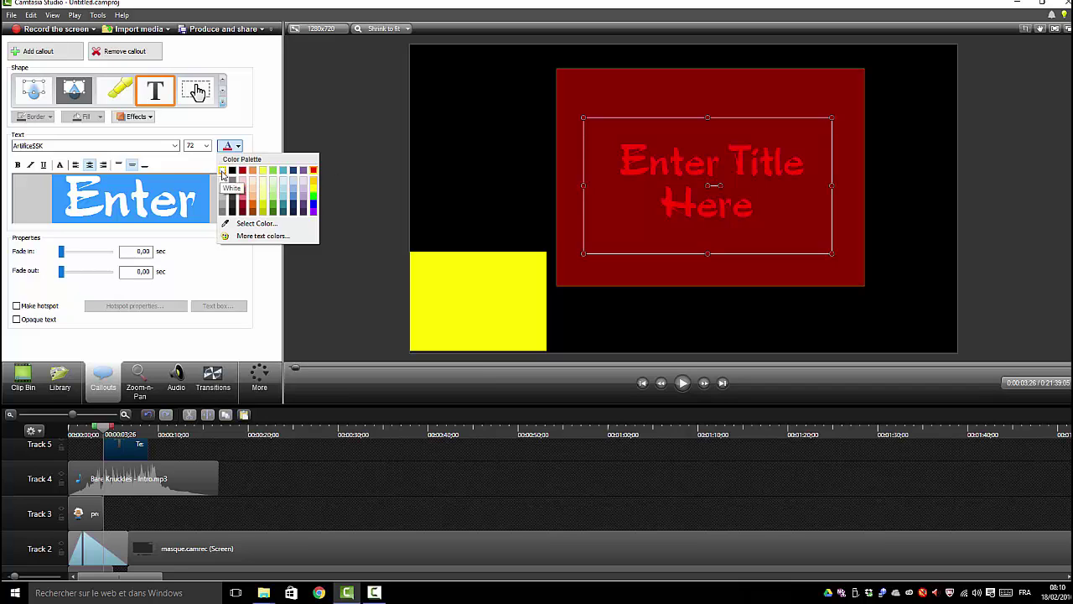
pyautogui.click(222, 171)
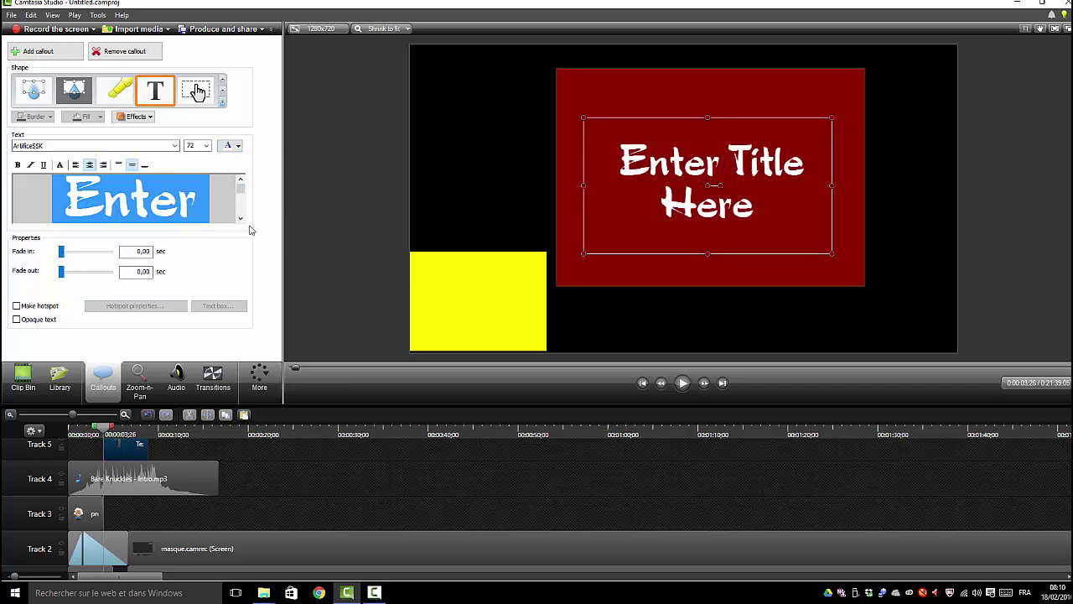
# Step: Stretch the title text callout on Track 5 to run from near the timeline start to just before the intro music ends
pyautogui.moveTo(106, 431); pyautogui.dragTo(59, 442)
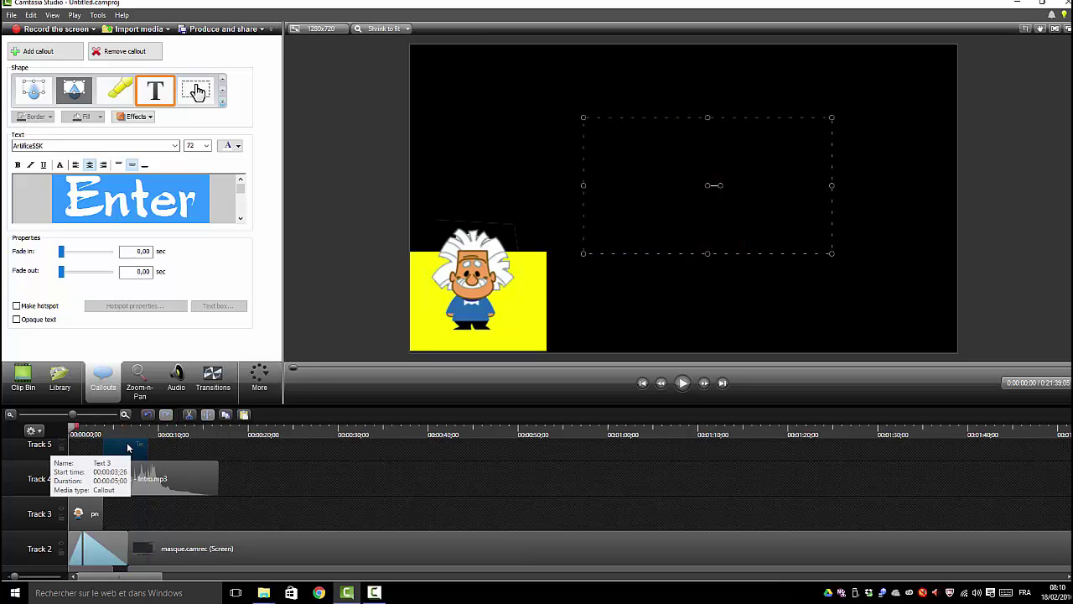
pyautogui.moveTo(127, 452); pyautogui.dragTo(209, 448)
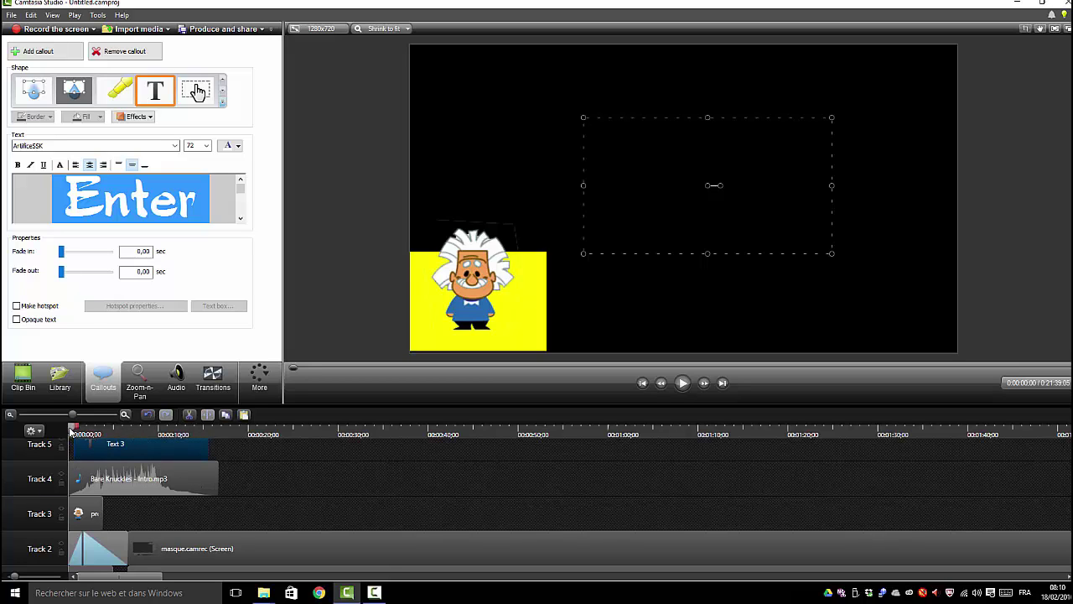
pyautogui.moveTo(72, 433); pyautogui.dragTo(171, 433)
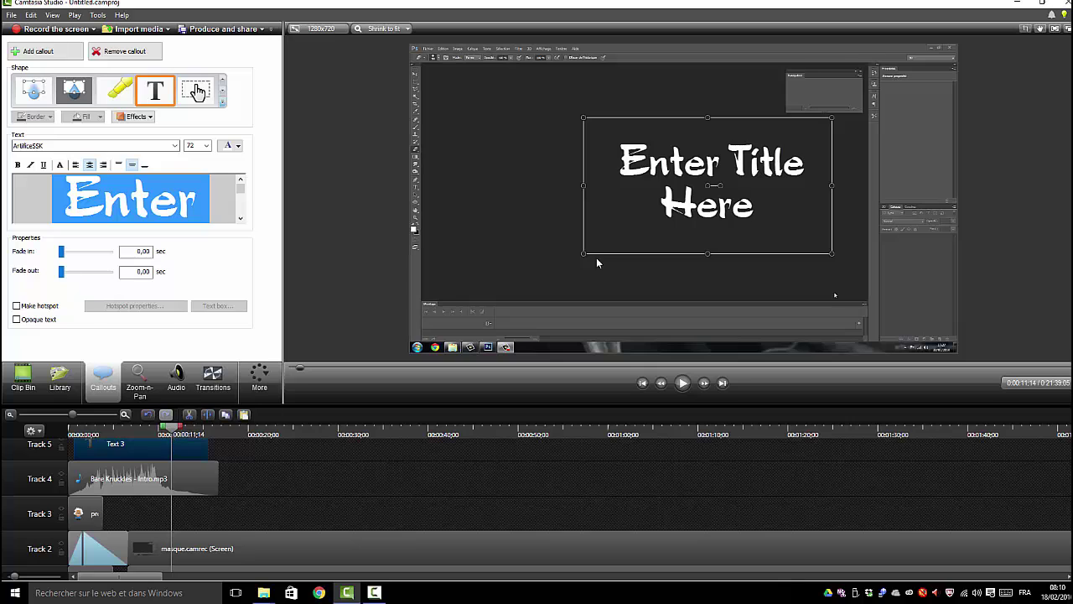
# Step: Shift the "Enter Title Here" text and the red rectangle slightly left on the canvas, keeping the title inside the rectangle
pyautogui.moveTo(642, 227); pyautogui.dragTo(601, 230)
pyautogui.moveTo(172, 432); pyautogui.dragTo(70, 453)
pyautogui.click(824, 272)
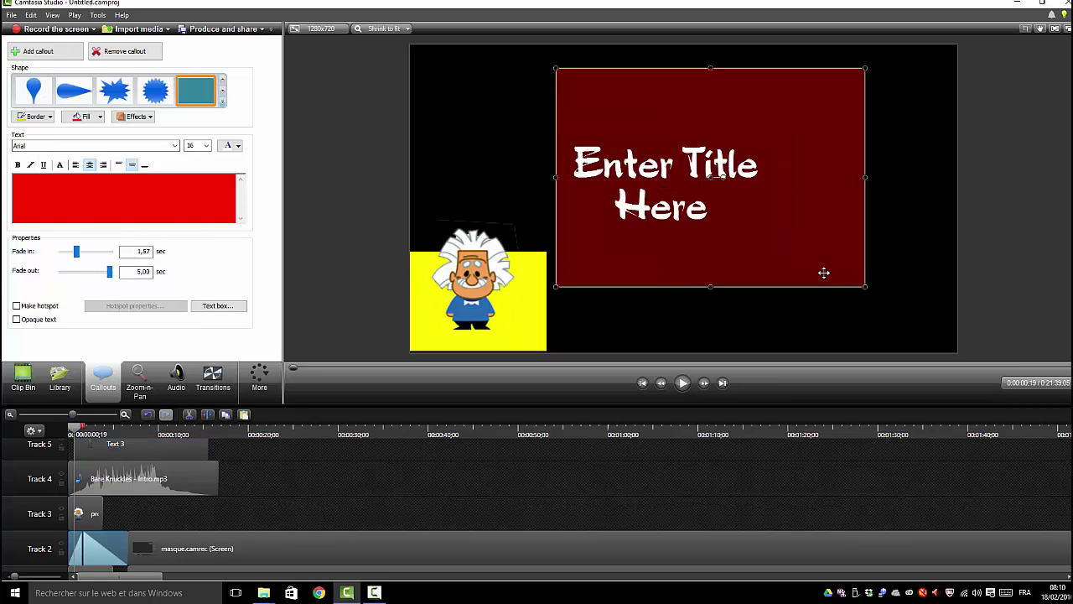
pyautogui.moveTo(824, 272); pyautogui.dragTo(784, 276)
pyautogui.moveTo(71, 429)
pyautogui.mouseDown()
pyautogui.moveTo(153, 429)
pyautogui.moveTo(58, 439)
pyautogui.moveTo(178, 447)
pyautogui.moveTo(60, 438)
pyautogui.mouseUp()
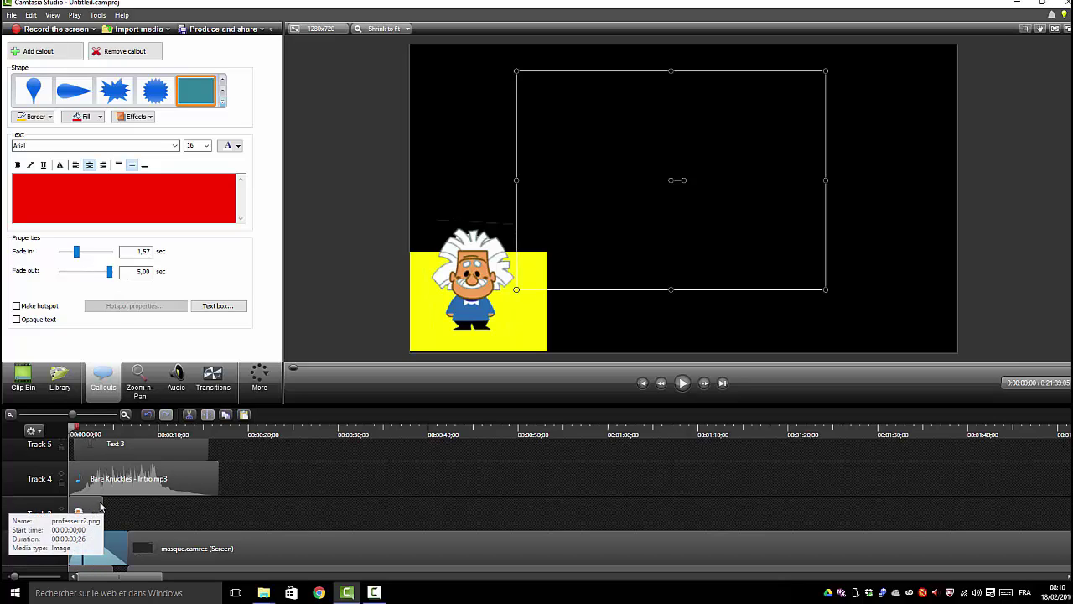
# Step: Extend the professeur2.png image on Track 3 past the end of the red callout and play back the opening
pyautogui.moveTo(102, 505); pyautogui.dragTo(150, 507)
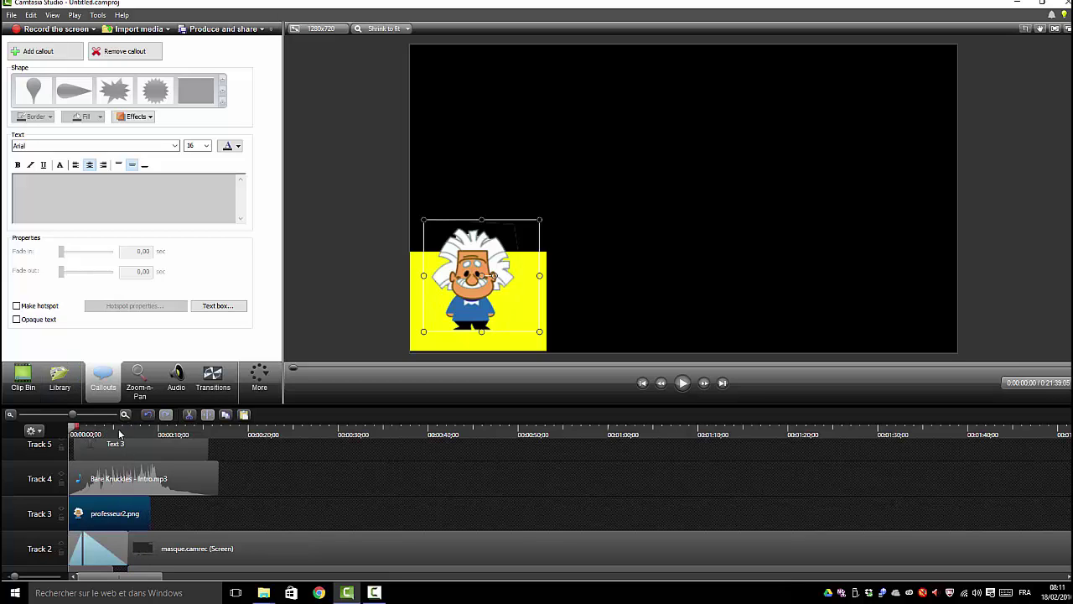
pyautogui.click(682, 383)
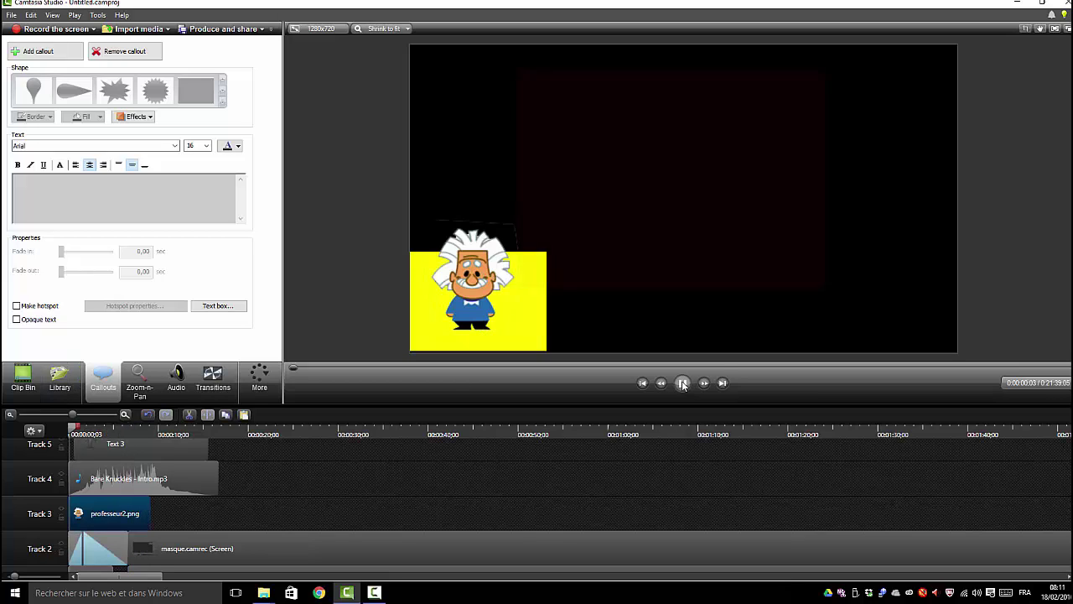